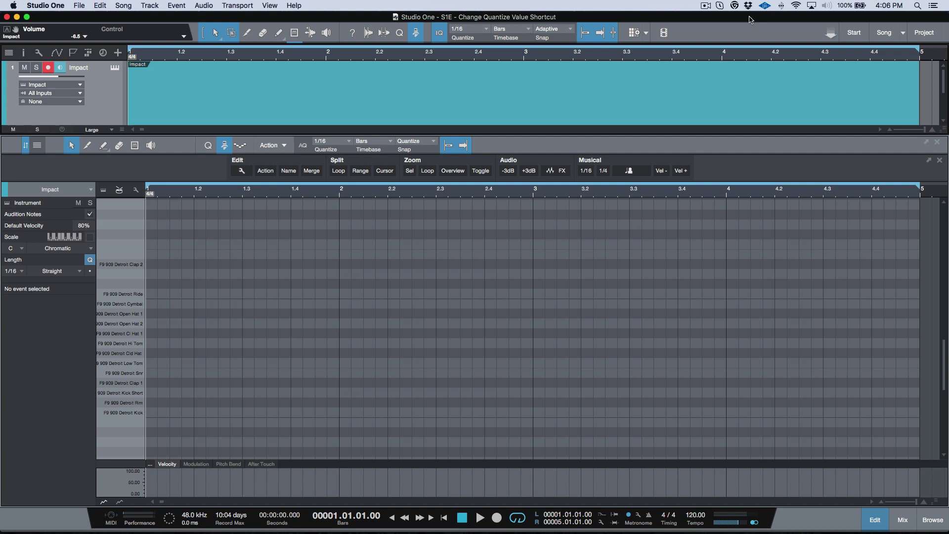
- Open the Keyboard Shortcuts preferences and filter them to the 'quantize' commands
{"action": "key", "text": "super+comma"}
{"action": "type", "text": "q"}
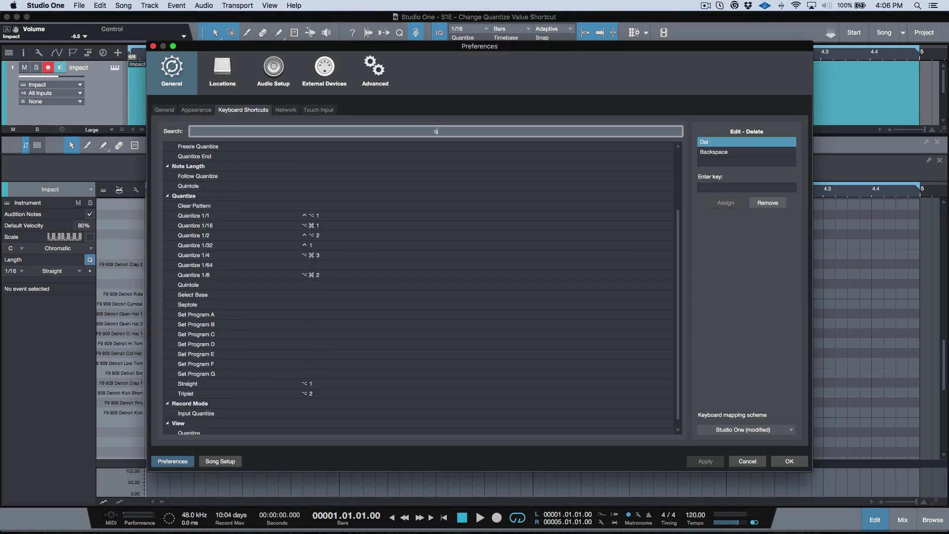
{"action": "type", "text": "uantize"}
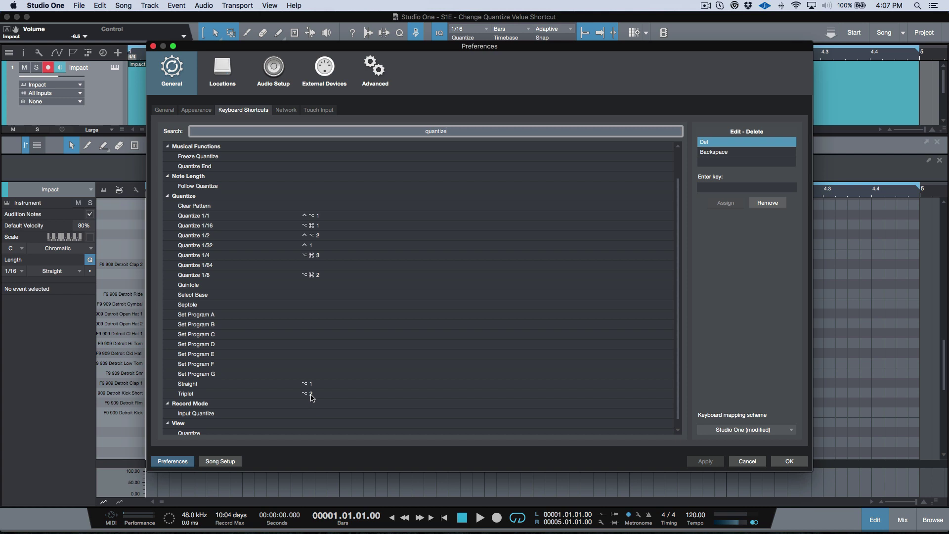
- Search 'split', check Split at Grid's ⌥⌘G and ⌘` shortcuts, and cancel the preferences
{"action": "key", "text": "super+a"}
{"action": "key", "text": "BackSpace"}
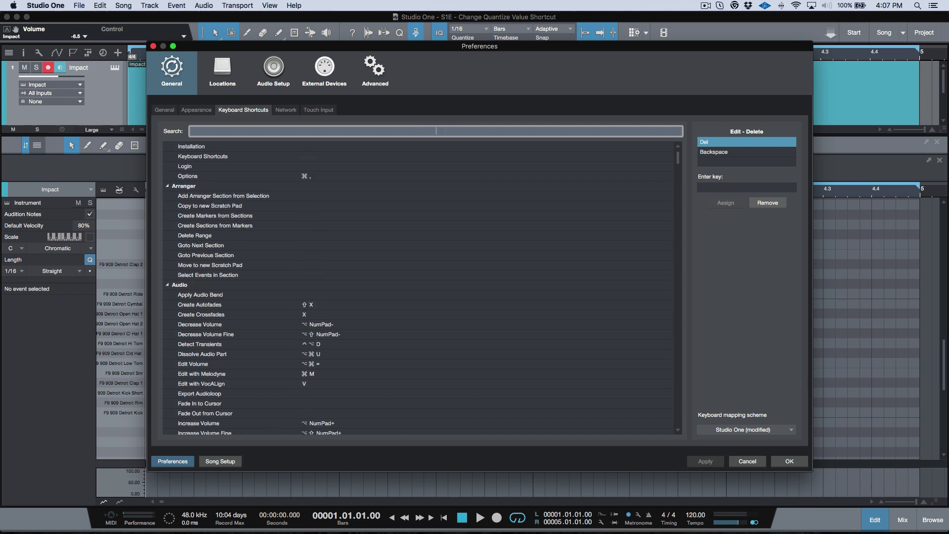
{"action": "type", "text": "split"}
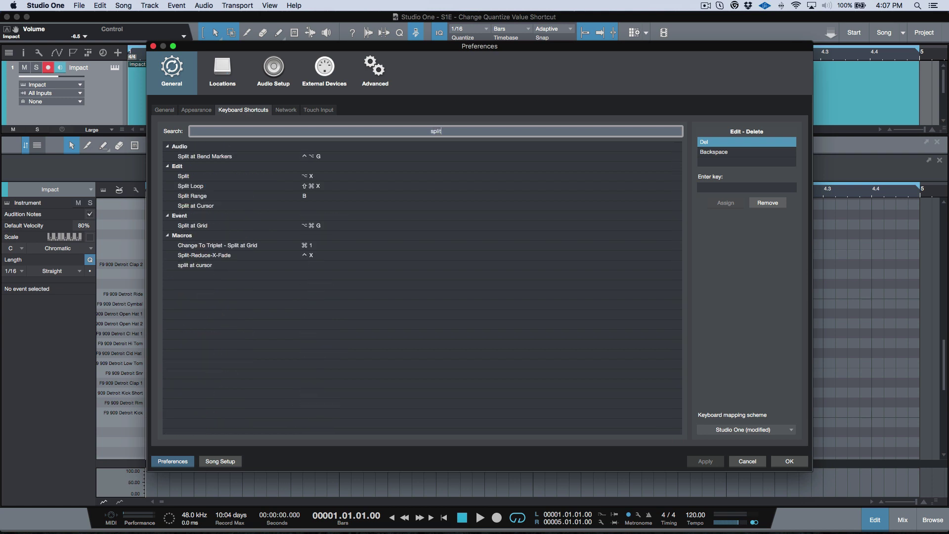
{"action": "left_click", "coordinate": [206, 227]}
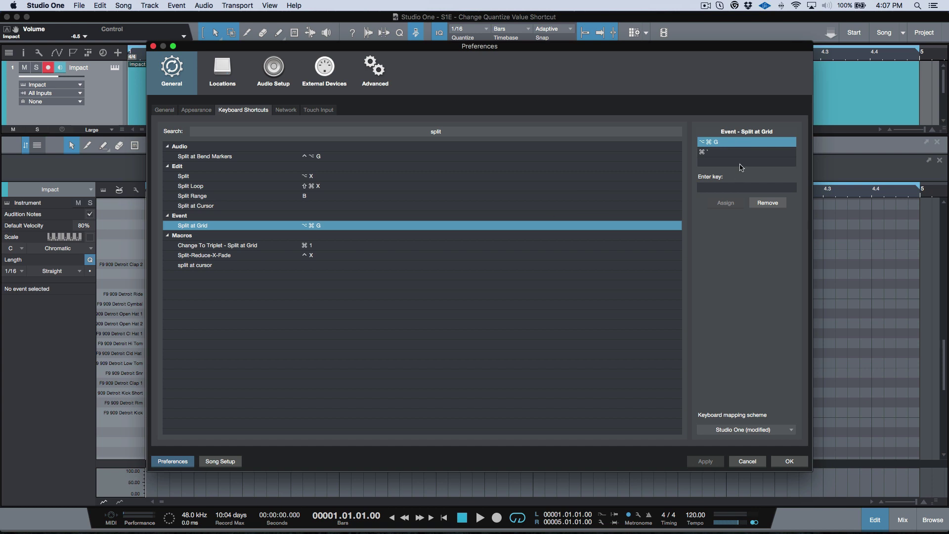
{"action": "left_click", "coordinate": [725, 153]}
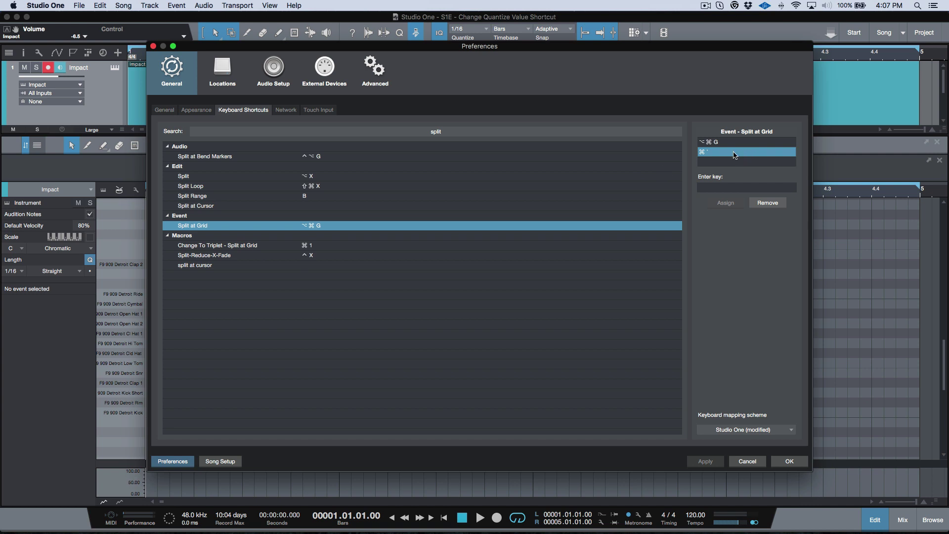
{"action": "left_click", "coordinate": [758, 461]}
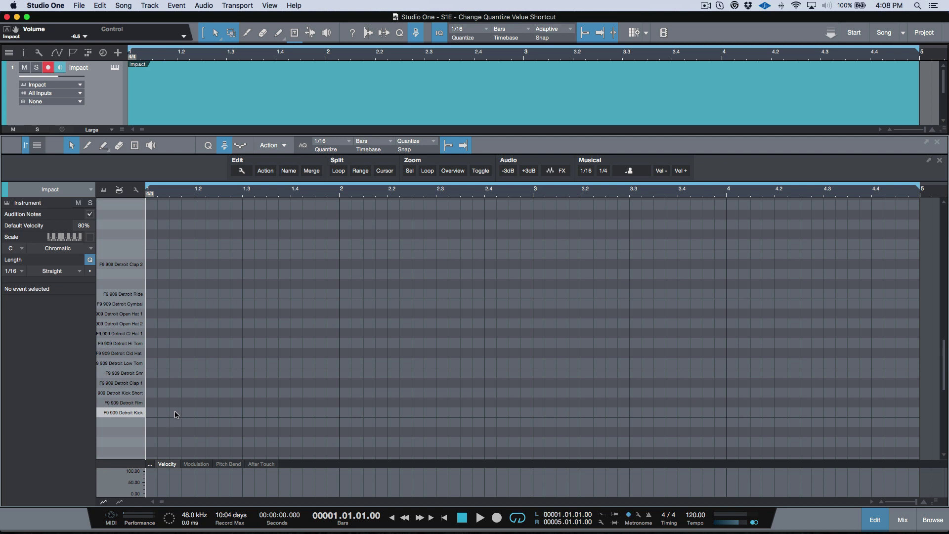
- Try the quantize grid at 1/4, then 1/8, then 1/8 triplet from the dropdown
{"action": "left_click", "coordinate": [346, 143]}
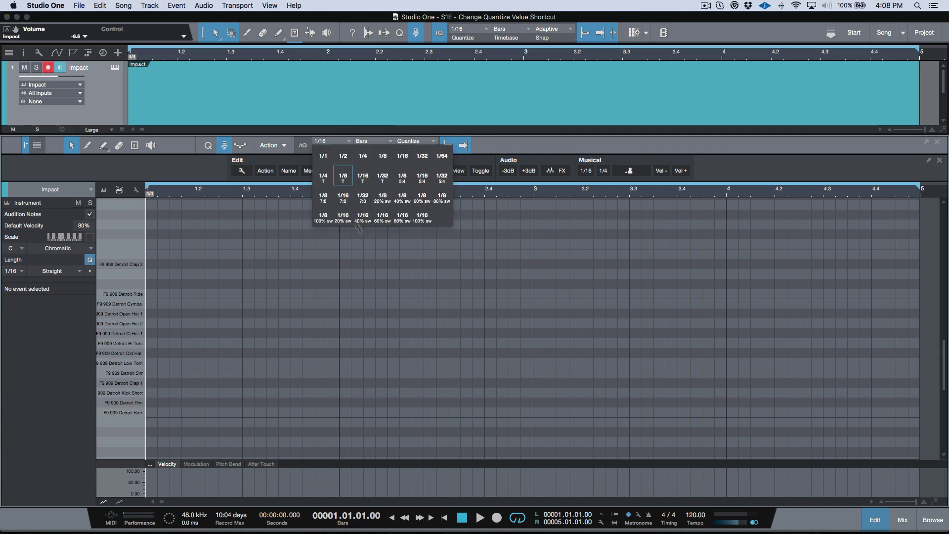
{"action": "left_click", "coordinate": [362, 151]}
{"action": "left_click", "coordinate": [348, 142]}
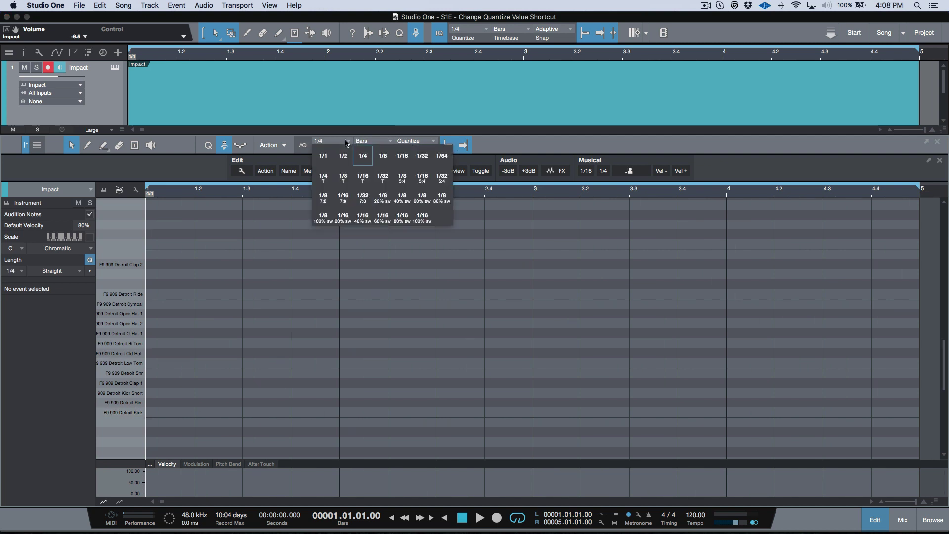
{"action": "left_click", "coordinate": [384, 157]}
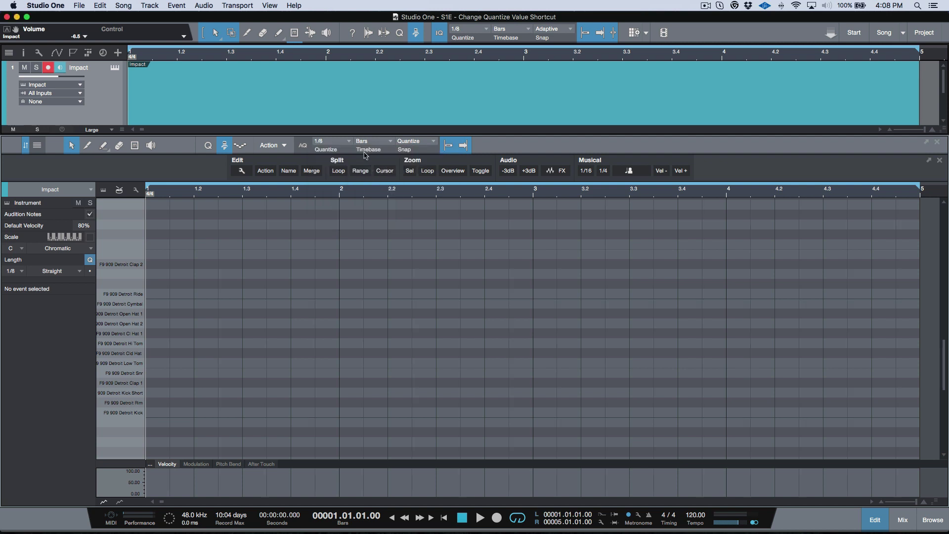
{"action": "left_click", "coordinate": [352, 143]}
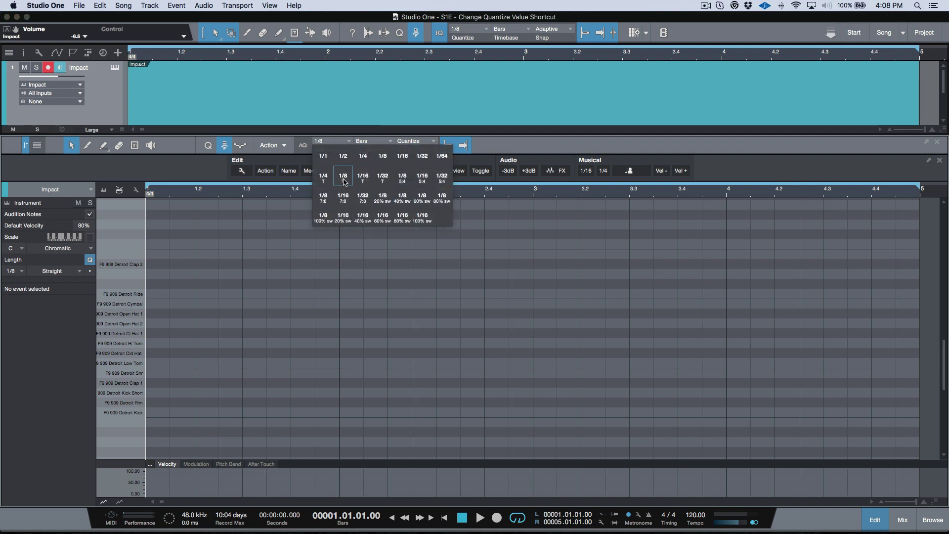
{"action": "left_click", "coordinate": [346, 182]}
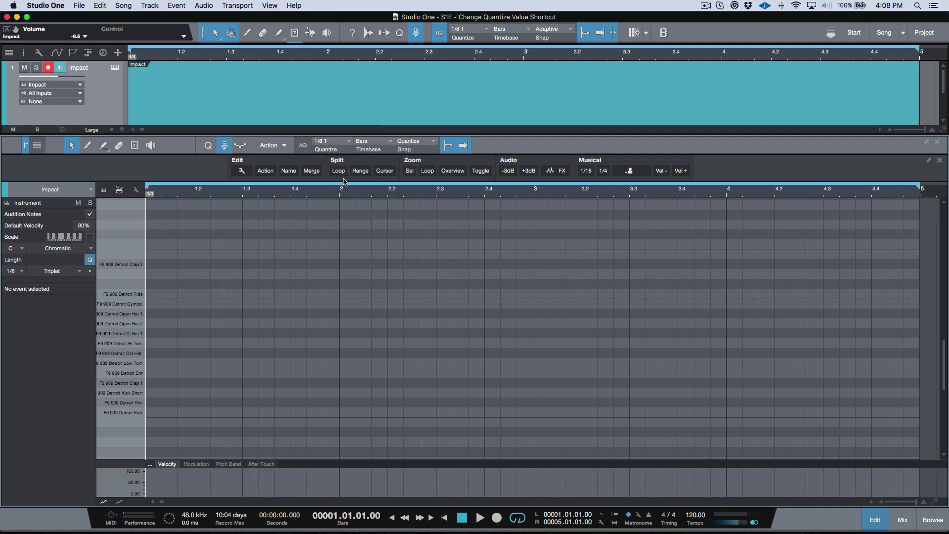
- Replace the macro bar with the quantize panel and toggle the grid between triplet and straight with ⌥1/⌥2
{"action": "left_click", "coordinate": [240, 145]}
{"action": "left_click", "coordinate": [213, 147]}
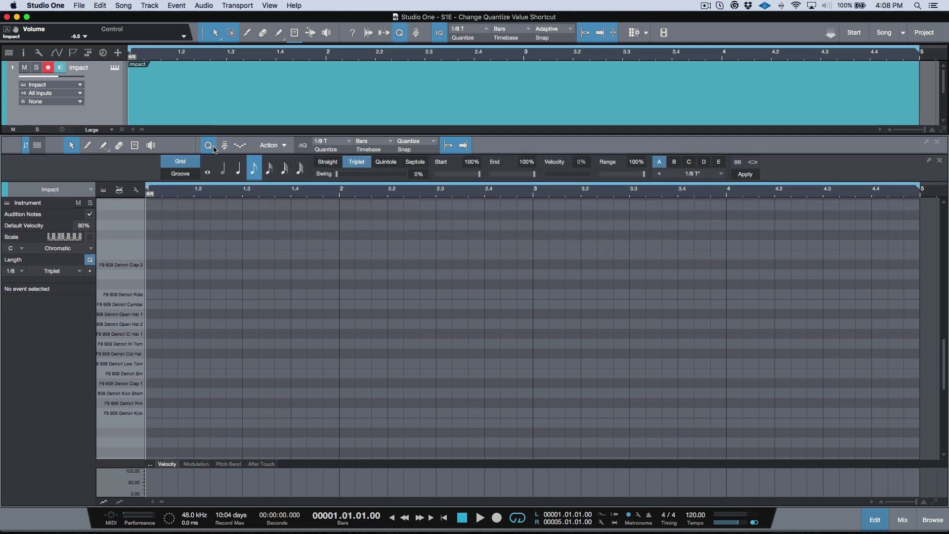
{"action": "key", "text": "alt+1"}
{"action": "key", "text": "alt+2"}
{"action": "key", "text": "alt+1"}
{"action": "key", "text": "alt+2"}
{"action": "key", "text": "alt+1"}
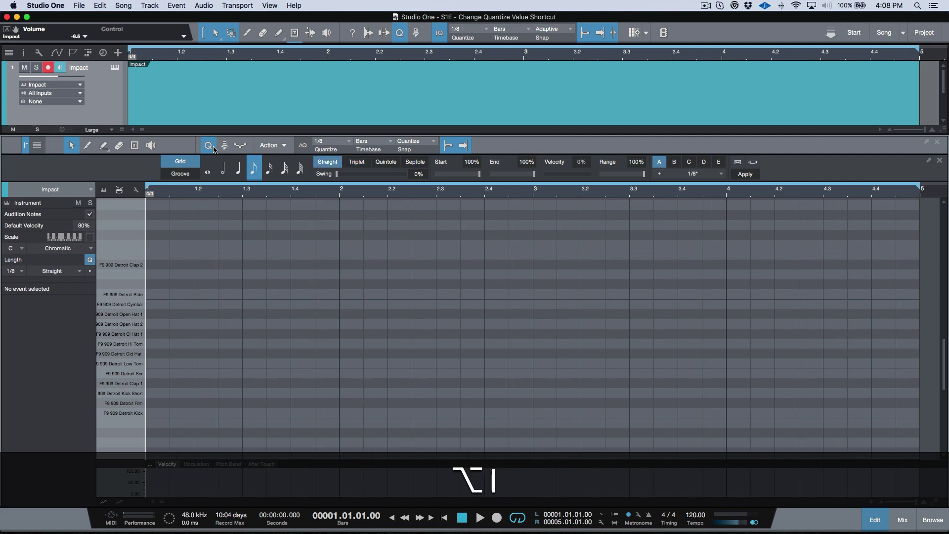
- Set the quantize grid to 1/16 with ⌥⌘1, then to 1/4 with ⌥⌘3
{"action": "key", "text": "alt+super+1"}
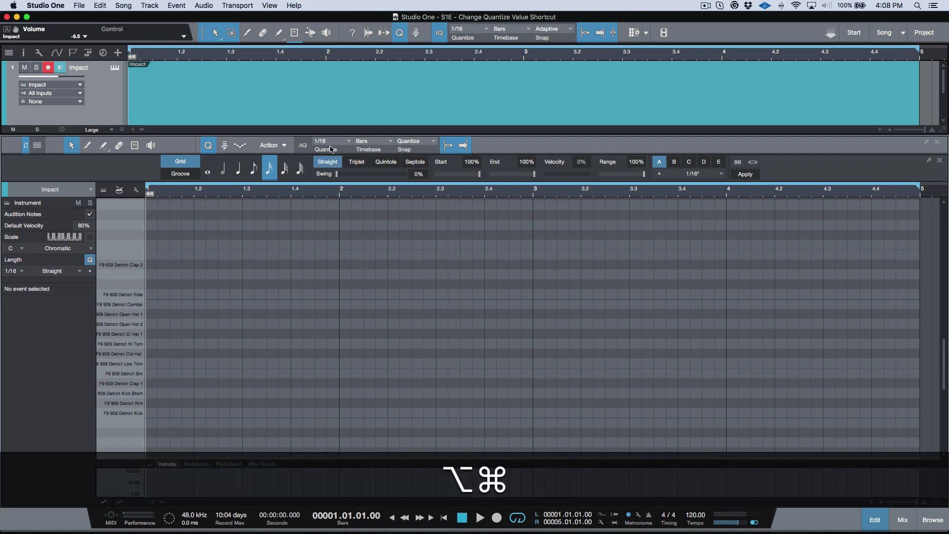
{"action": "key", "text": "alt+super+3"}
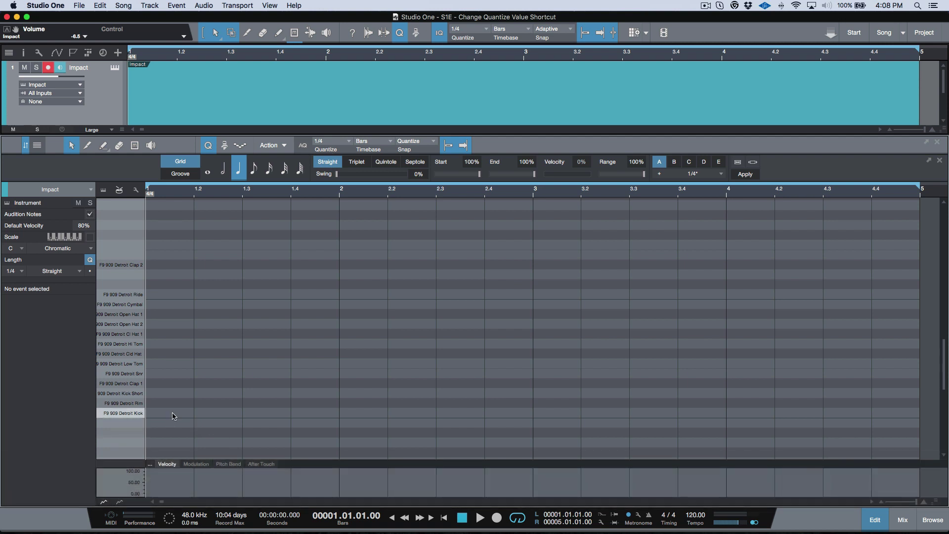
{"action": "key", "text": "alt+super"}
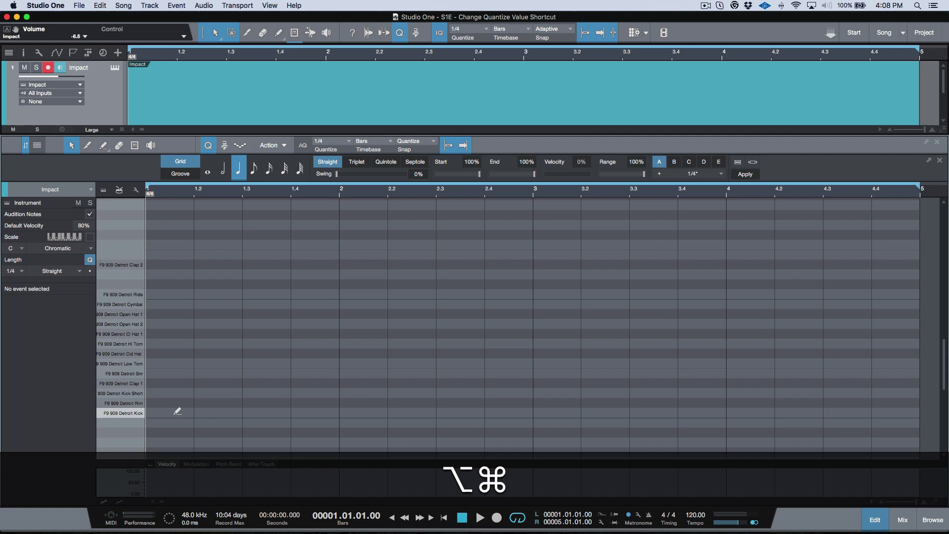
- Paint quarter-note kicks over bars 1–5, then draw a long Cl Hat 1 note and split it into quarter hits
{"action": "left_click_drag", "start_coordinate": [178, 411], "coordinate": [919, 419]}
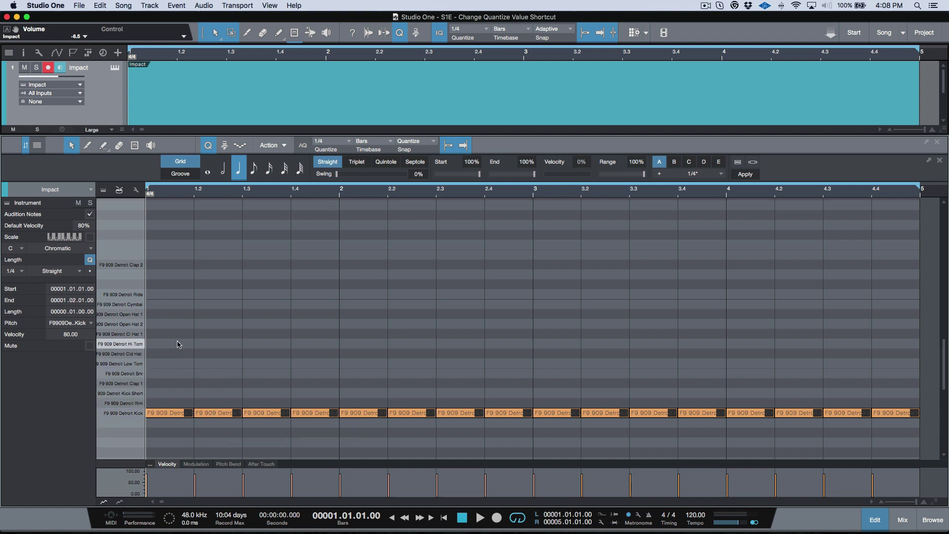
{"action": "left_click", "coordinate": [120, 338]}
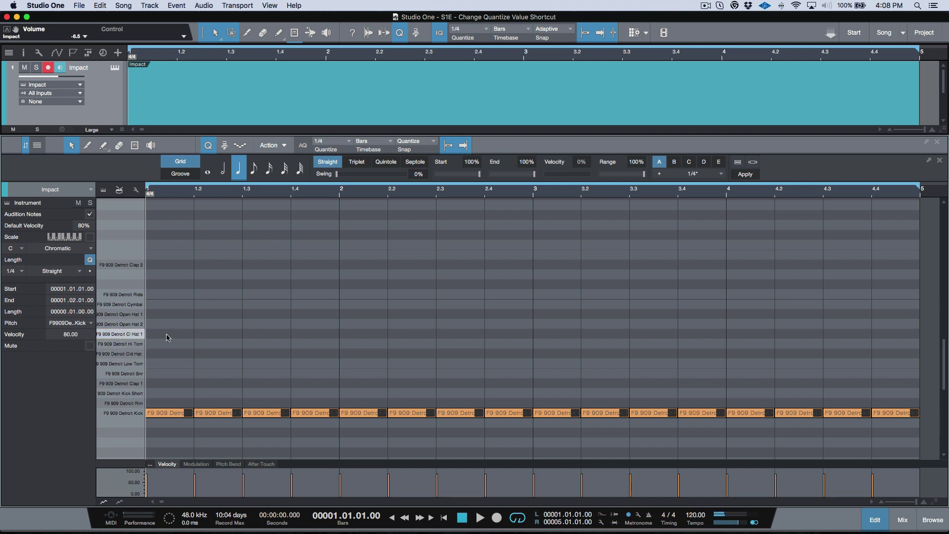
{"action": "left_click_drag", "start_coordinate": [170, 334], "coordinate": [910, 327]}
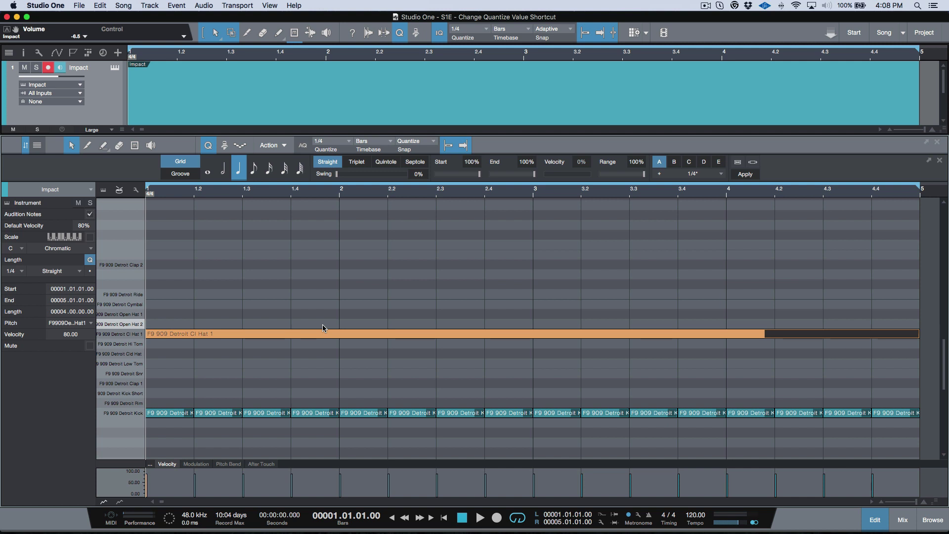
{"action": "key", "text": "super+grave"}
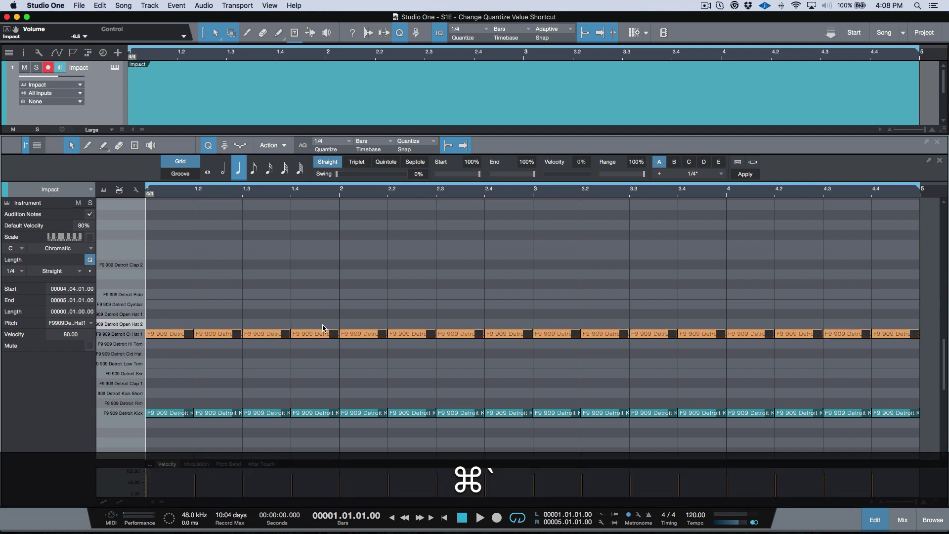
- Deselect the notes and play the pattern back from the start
{"action": "left_click", "coordinate": [268, 288]}
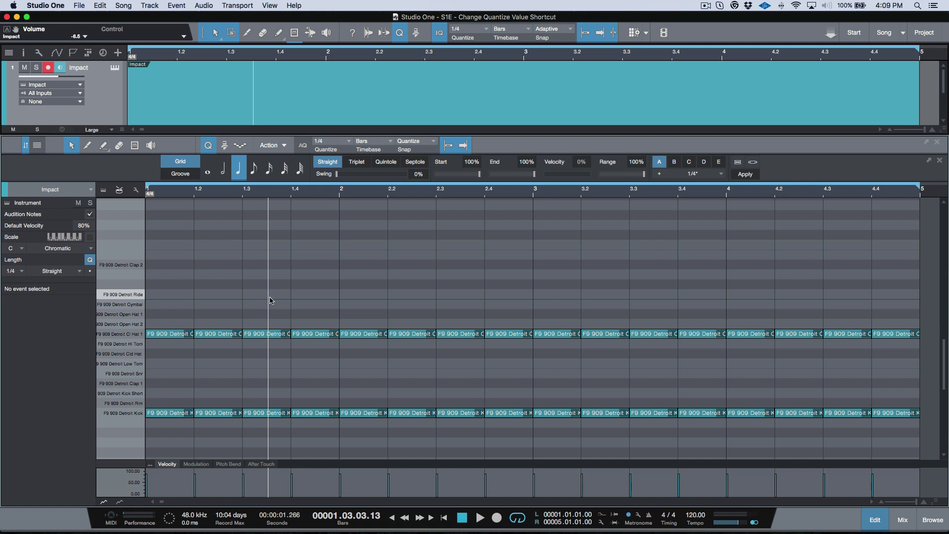
{"action": "key", "text": "space"}
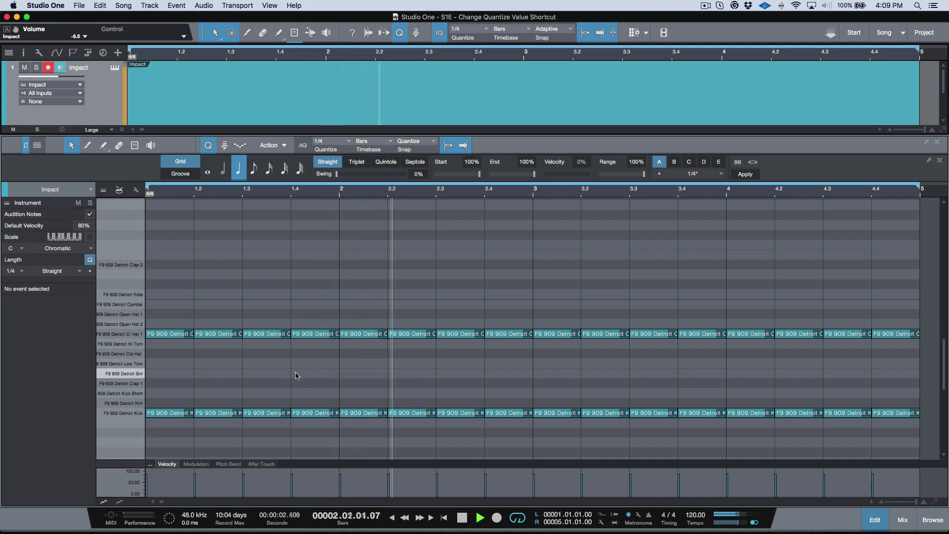
{"action": "key", "text": "space"}
- Split the first three hi-hat notes into 1/16 notes, play them back, and select the 1.4 note
{"action": "left_click_drag", "start_coordinate": [258, 260], "coordinate": [175, 375]}
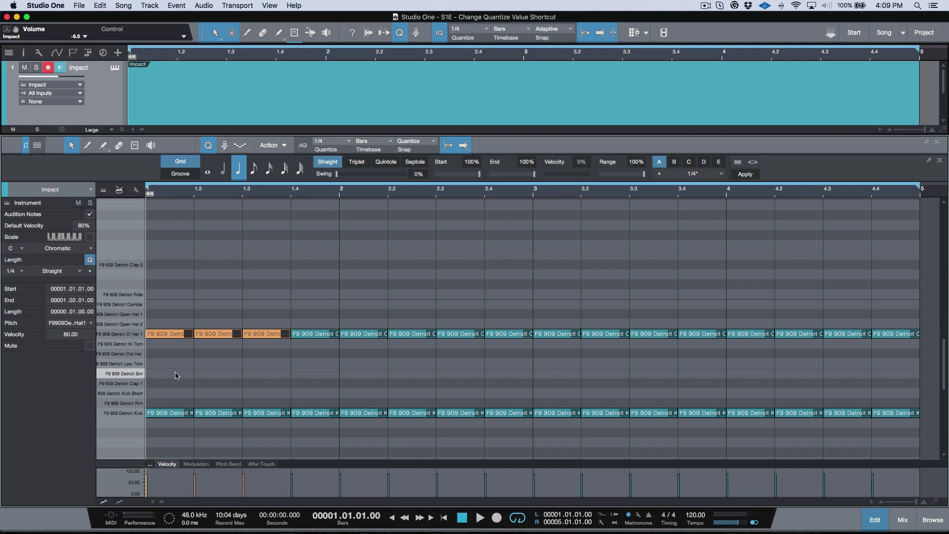
{"action": "key", "text": "alt+super"}
{"action": "key", "text": "alt+super+i"}
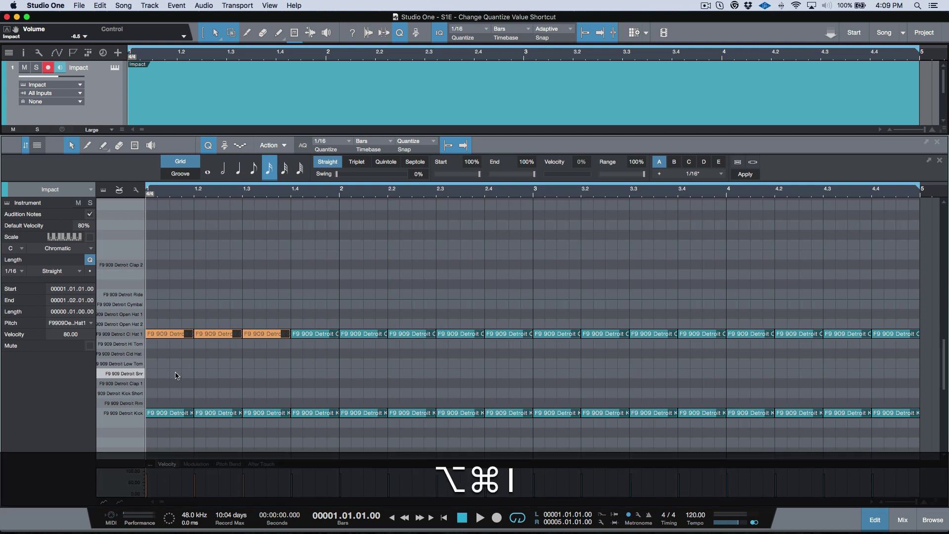
{"action": "key", "text": "alt+super+grave"}
{"action": "key", "text": "space"}
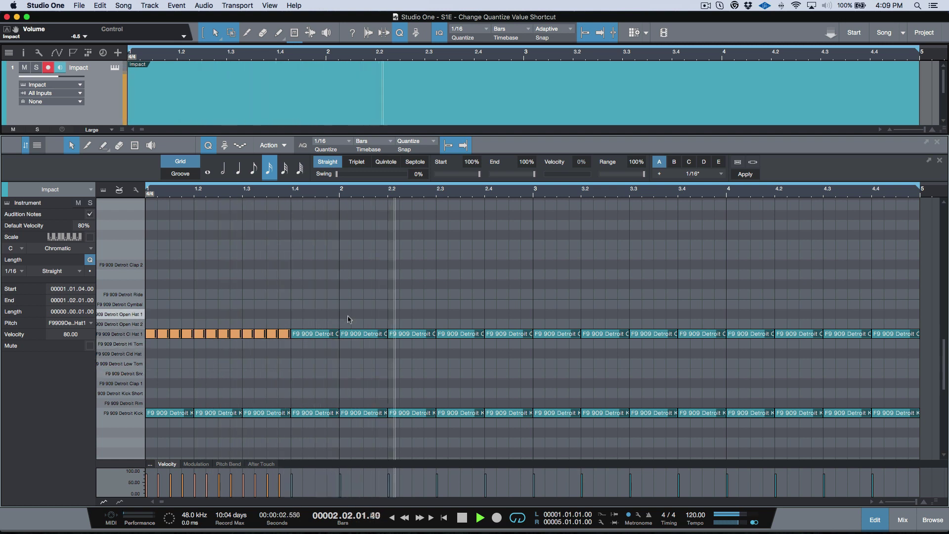
{"action": "key", "text": "space"}
{"action": "left_click", "coordinate": [315, 355]}
{"action": "key", "text": "Right"}
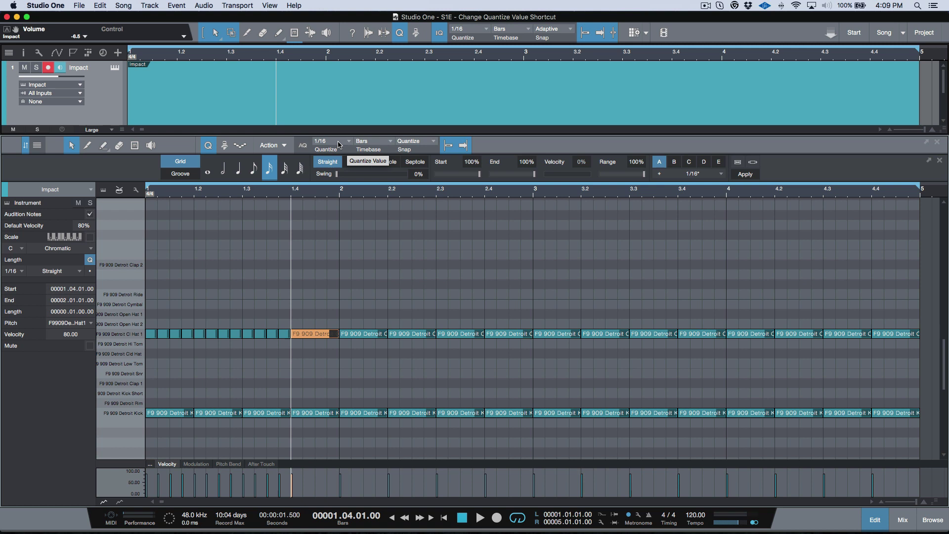
- Show the macro bar and view the 'Change To Triplet - Split at Grid' macro's steps in Macro Organizer
{"action": "left_click", "coordinate": [224, 145]}
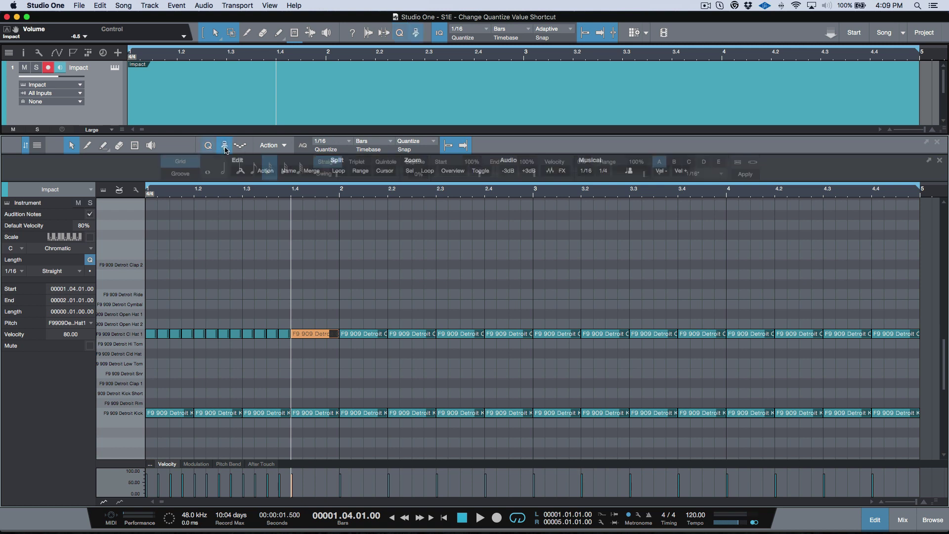
{"action": "left_click", "coordinate": [247, 169]}
{"action": "left_click", "coordinate": [261, 192]}
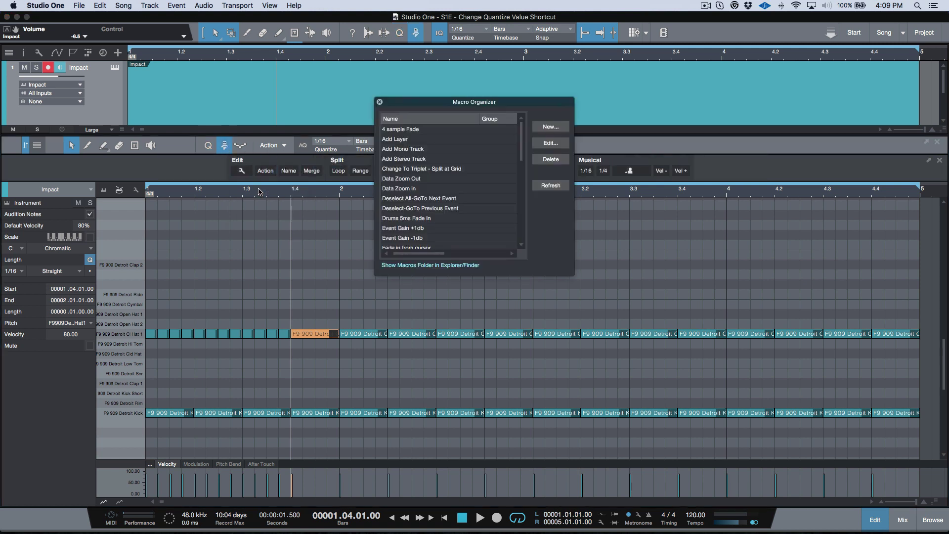
{"action": "left_click", "coordinate": [395, 171]}
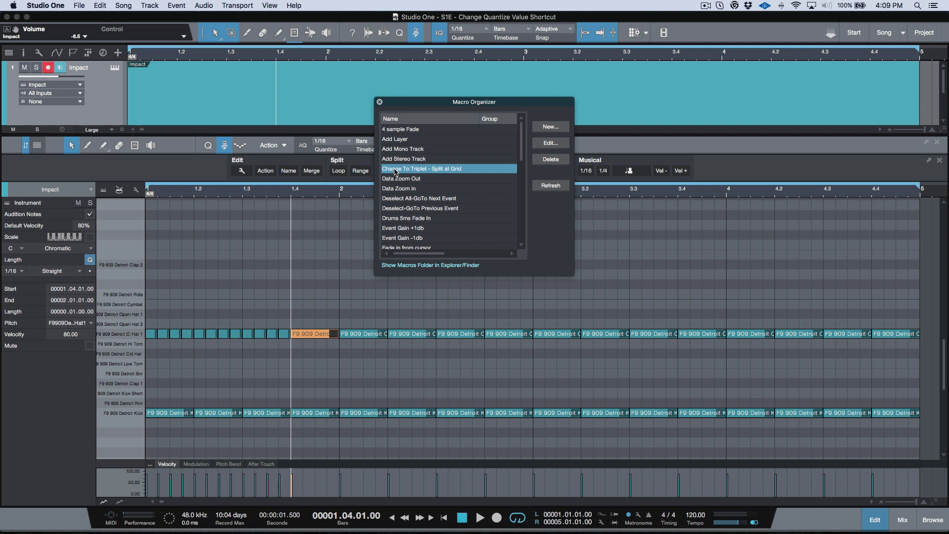
{"action": "left_click", "coordinate": [551, 143]}
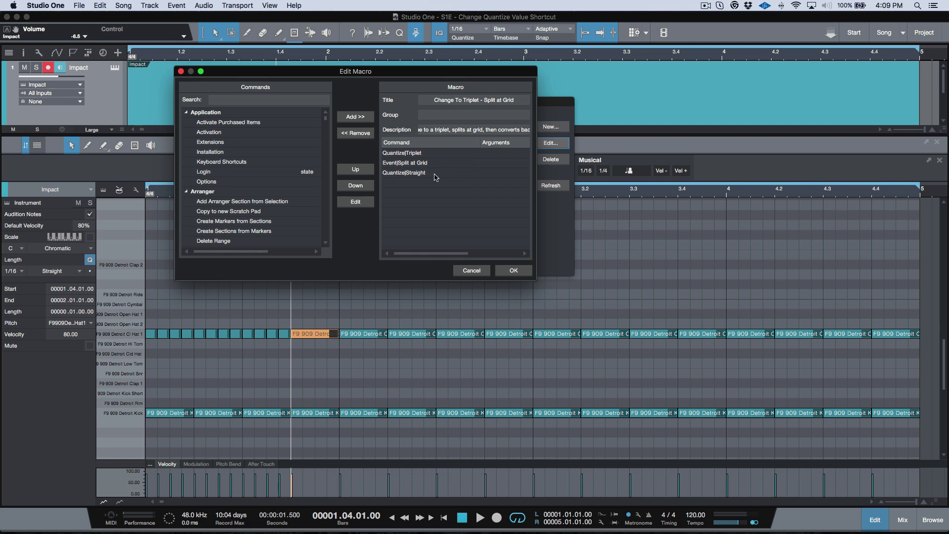
{"action": "left_click", "coordinate": [472, 270]}
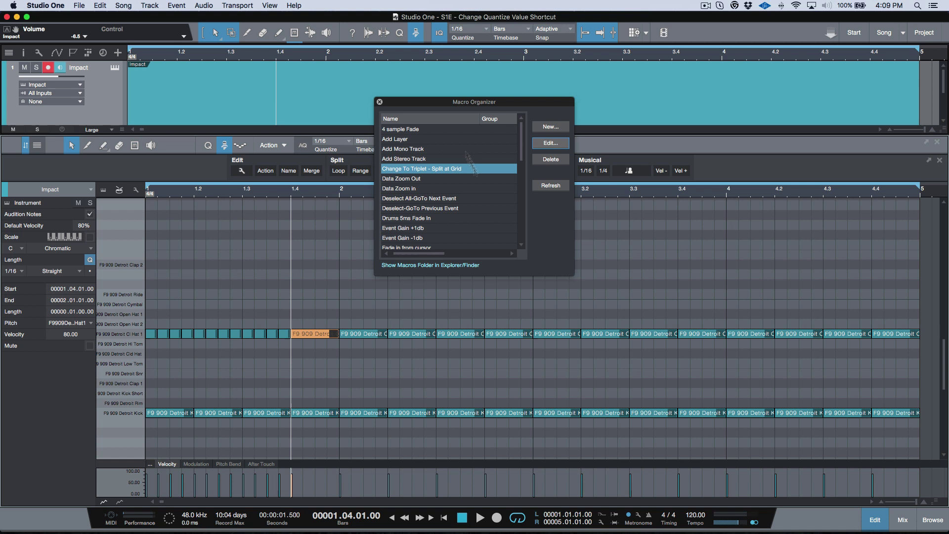
{"action": "left_click", "coordinate": [379, 102]}
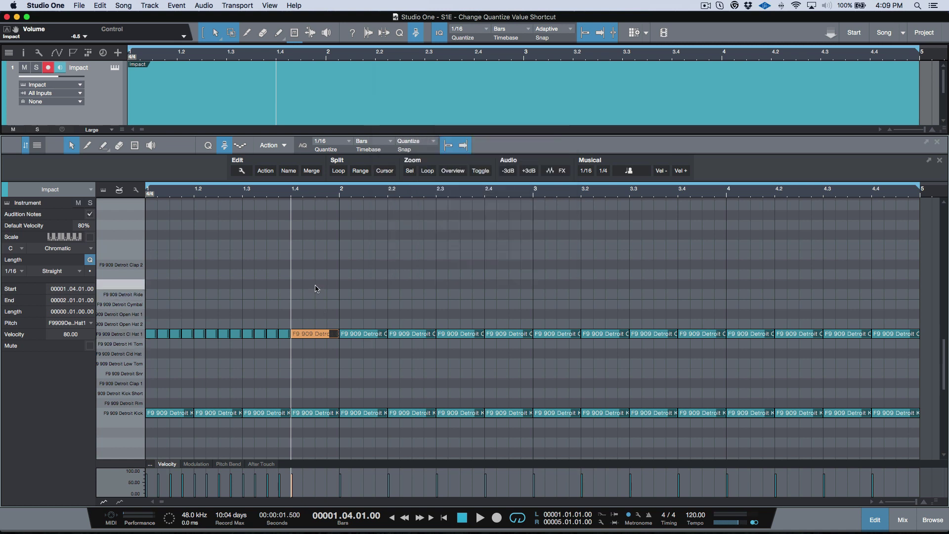
{"action": "key", "text": "space"}
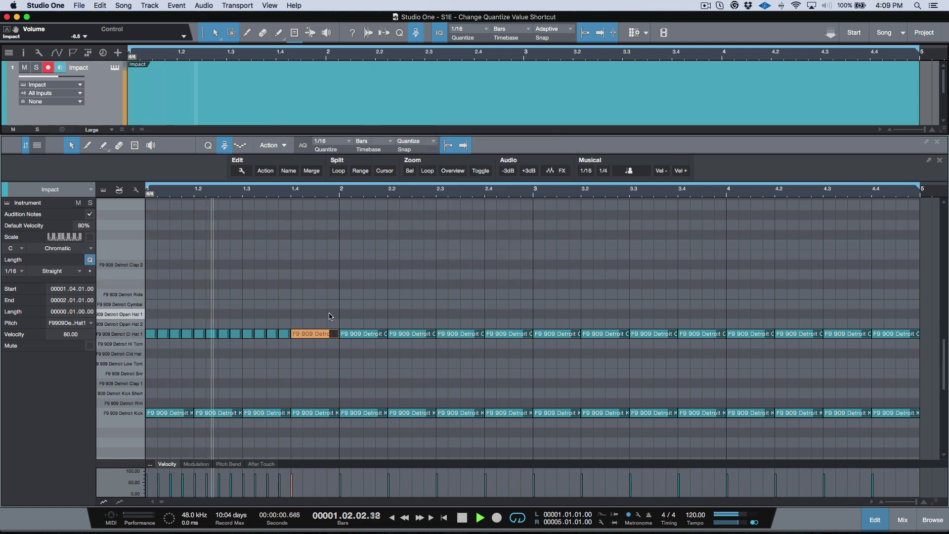
- Split the hi-hat notes at 1.4 and bar 2 into 16ths and play the result
{"action": "key", "text": "space"}
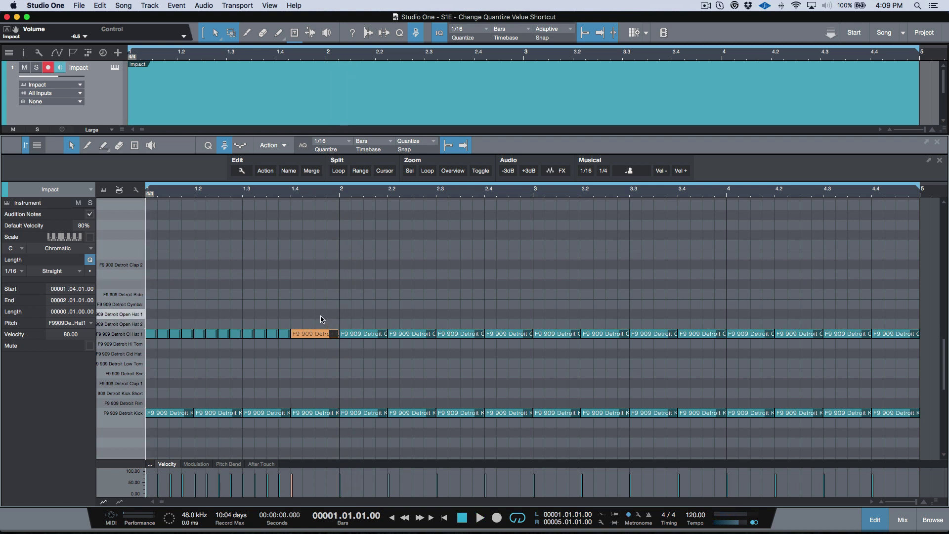
{"action": "key", "text": "alt+x"}
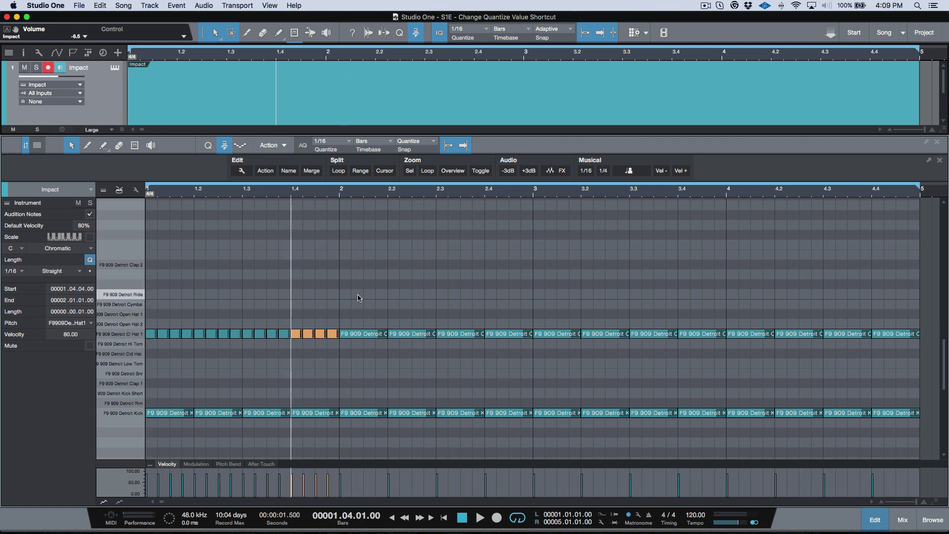
{"action": "left_click", "coordinate": [361, 334]}
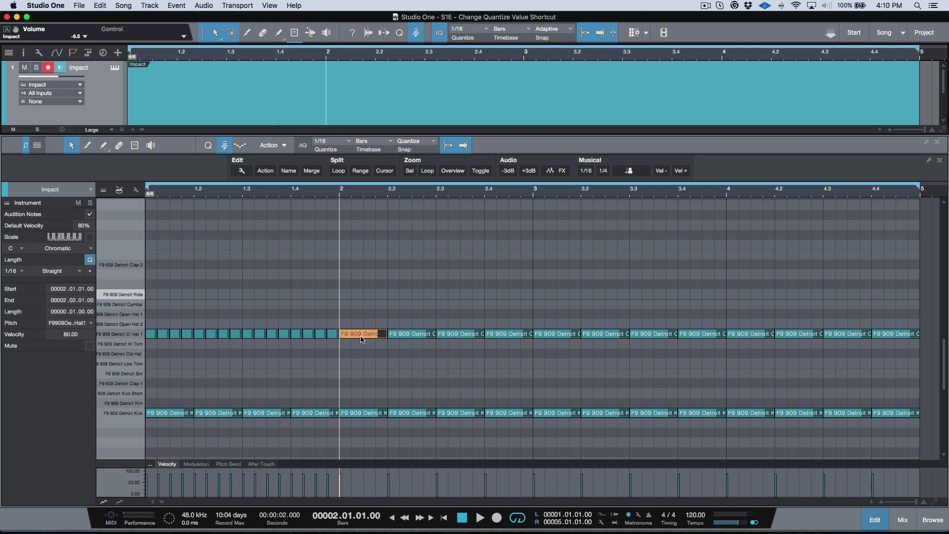
{"action": "key", "text": "super+i"}
{"action": "key", "text": "space"}
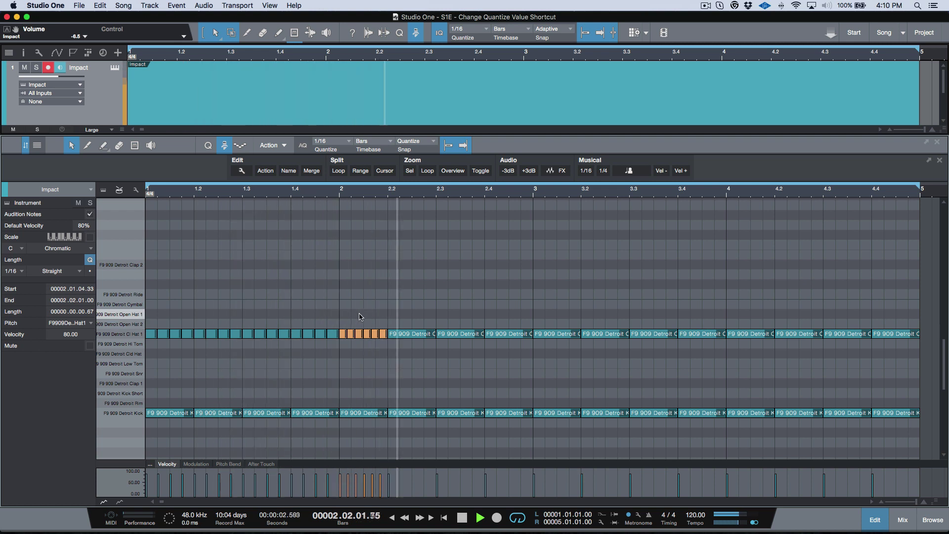
{"action": "key", "text": "space"}
- Split the 2.2 hi-hat into 16ths, then select the 2.3–2.4 hats and set the grid to 1/8
{"action": "left_click", "coordinate": [411, 334]}
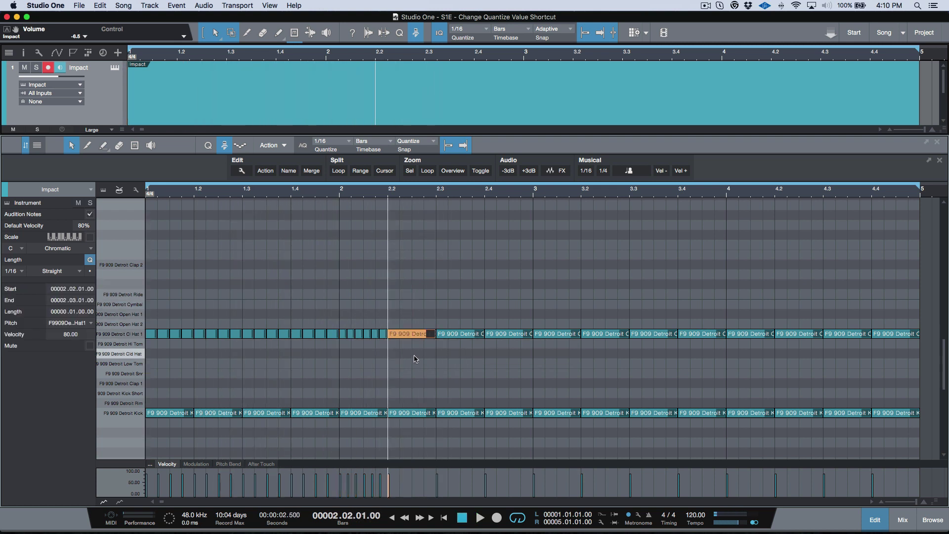
{"action": "key", "text": "super+i"}
{"action": "left_click_drag", "start_coordinate": [447, 278], "coordinate": [517, 365]}
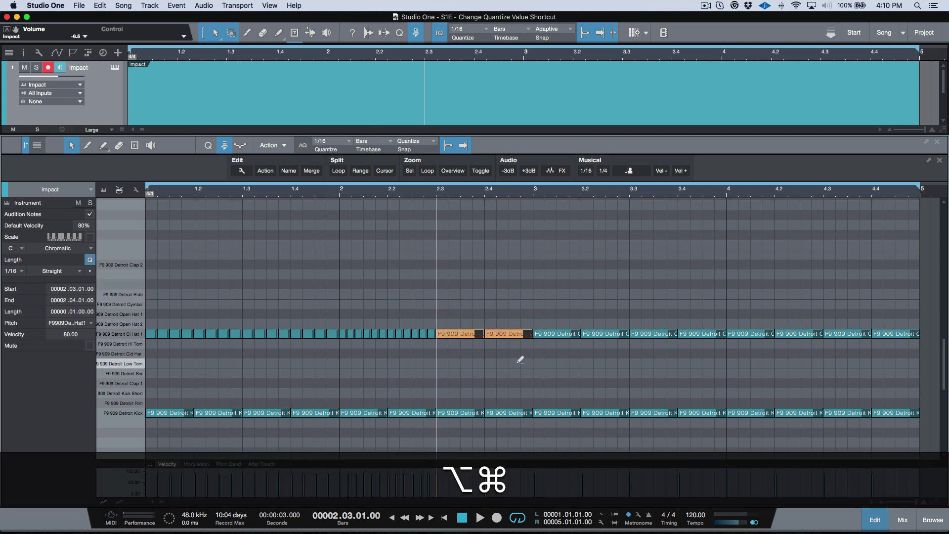
{"action": "key", "text": "alt+super+2"}
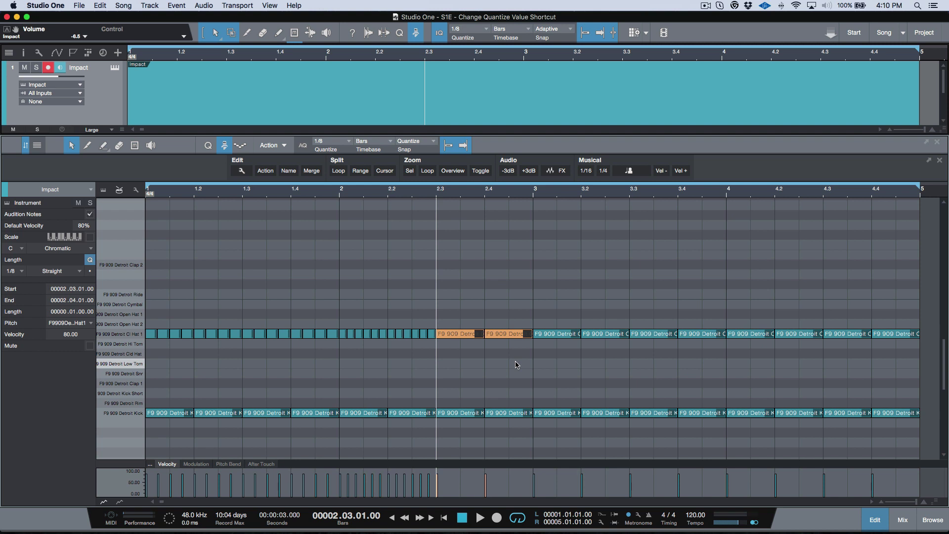
- Split the selected 2.3–2.4 hi-hats into 1/8 triplets and play them back
{"action": "left_click", "coordinate": [208, 146]}
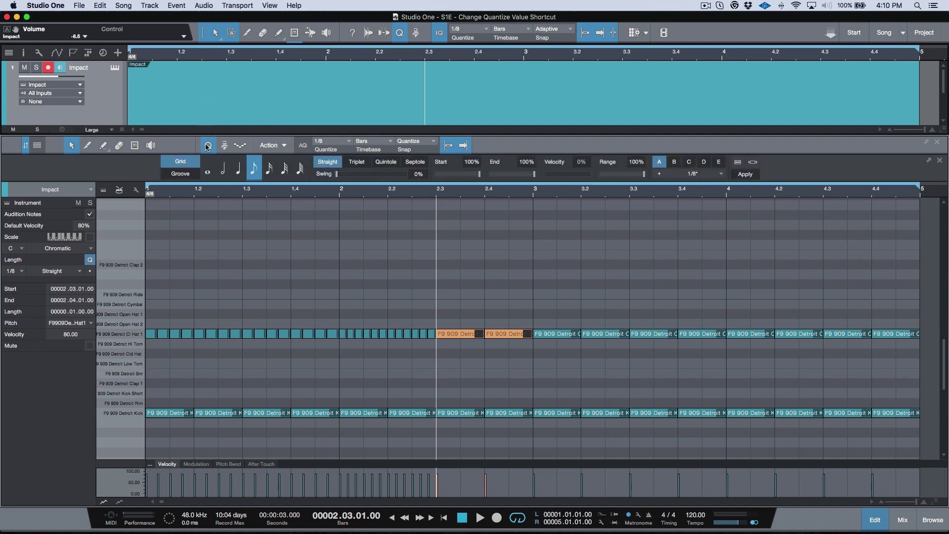
{"action": "key", "text": "alt+2"}
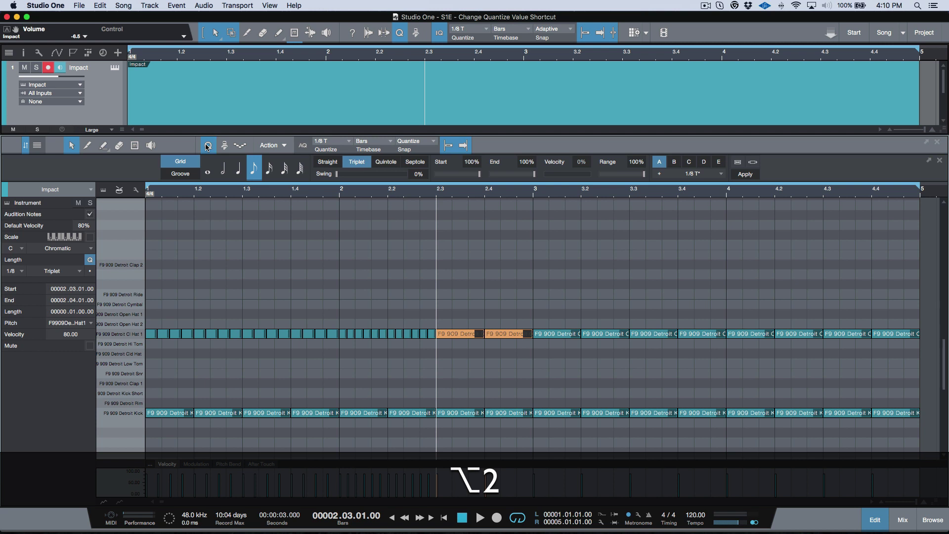
{"action": "key", "text": "super+grave"}
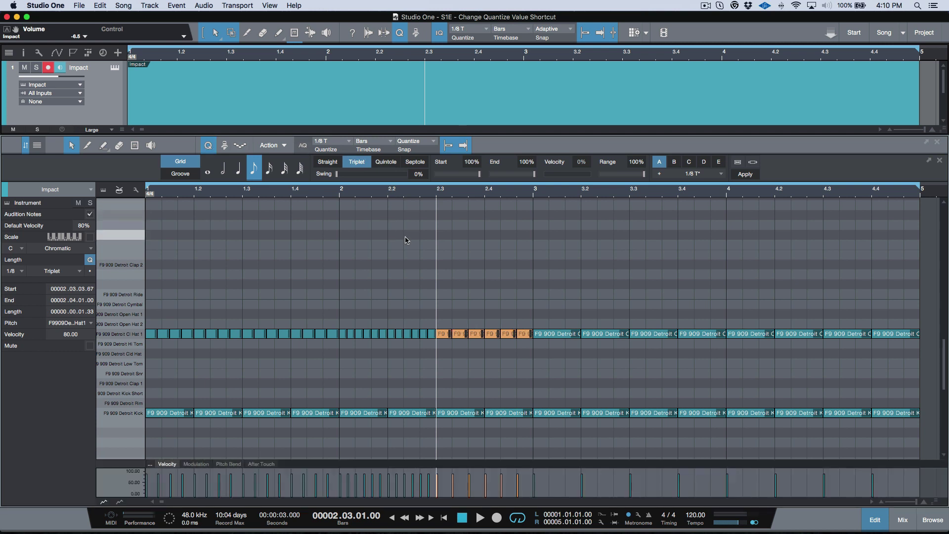
{"action": "key", "text": "space"}
{"action": "key", "text": "space"}
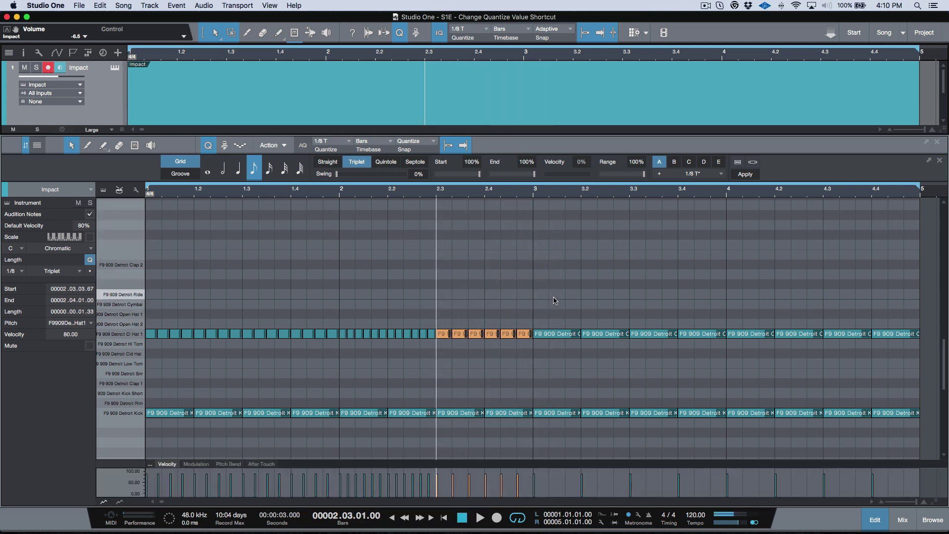
- Split the bar 3 hi-hat note into straight 1/32 notes
{"action": "left_click_drag", "start_coordinate": [549, 289], "coordinate": [570, 358]}
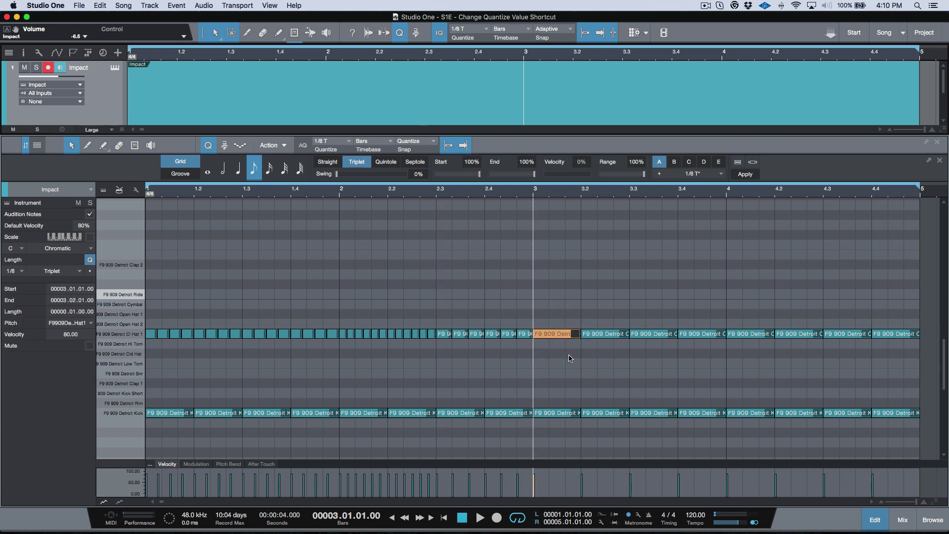
{"action": "key", "text": "ctrl+i"}
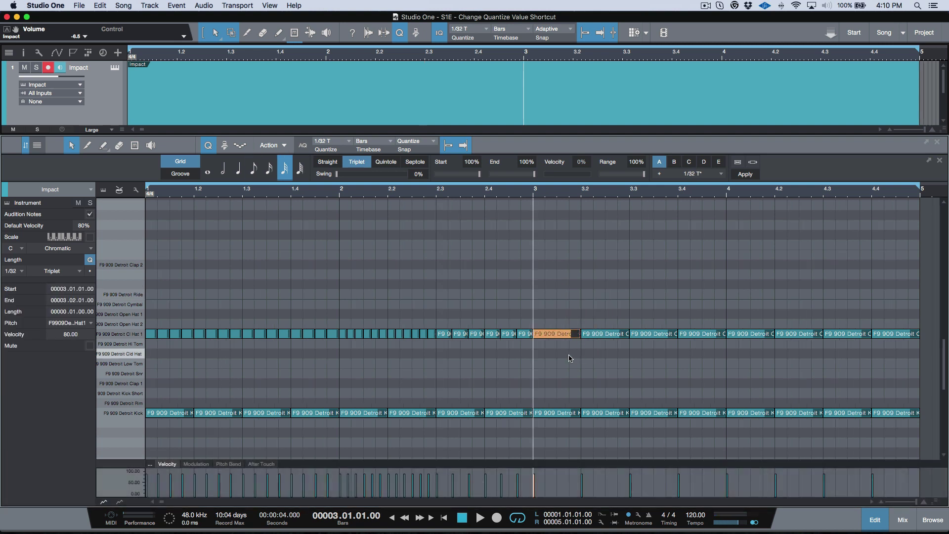
{"action": "key", "text": "alt+i"}
{"action": "key", "text": "ctrl+apostrophe"}
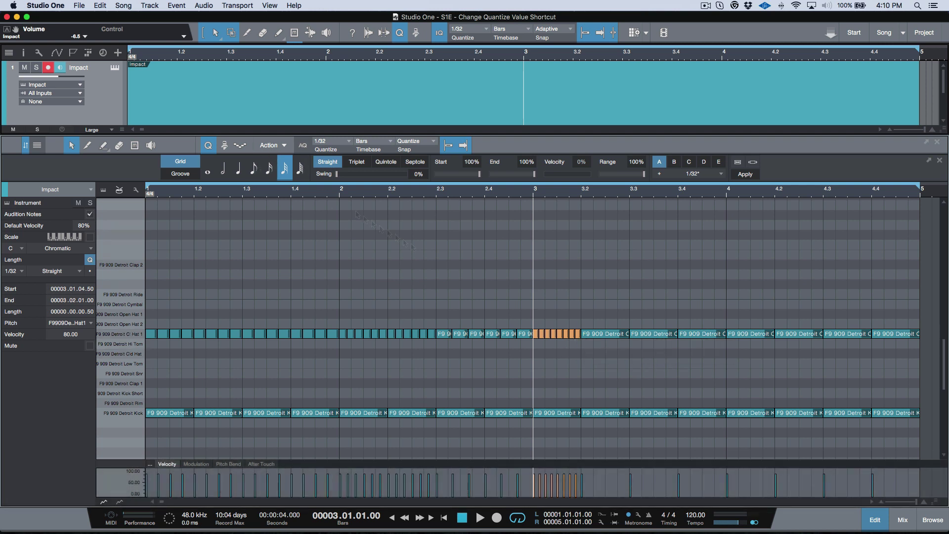
- Split the 3.2–3.4 hi-hats into 1/16 notes and the two bar-4 hats into 1/8 notes
{"action": "left_click_drag", "start_coordinate": [603, 298], "coordinate": [711, 355]}
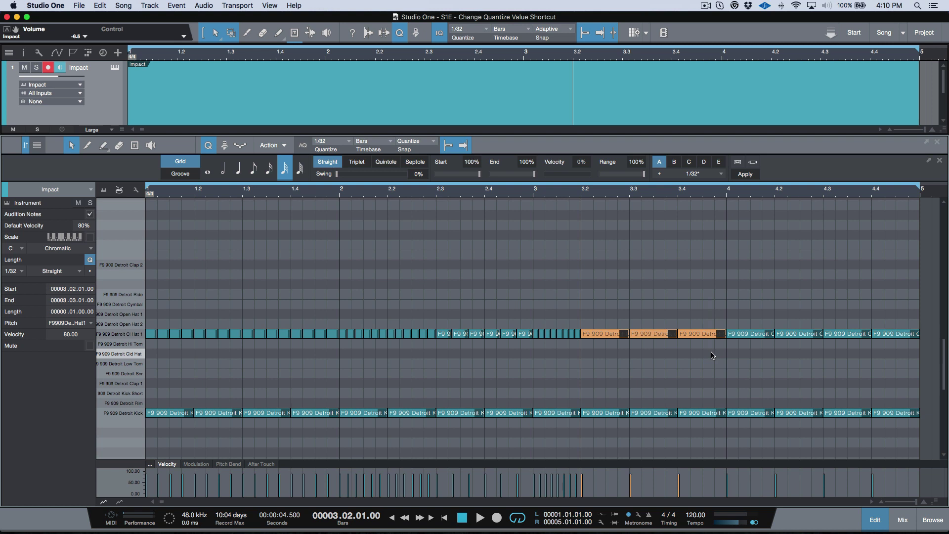
{"action": "key", "text": "ctrl+minus"}
{"action": "key", "text": "ctrl+apostrophe"}
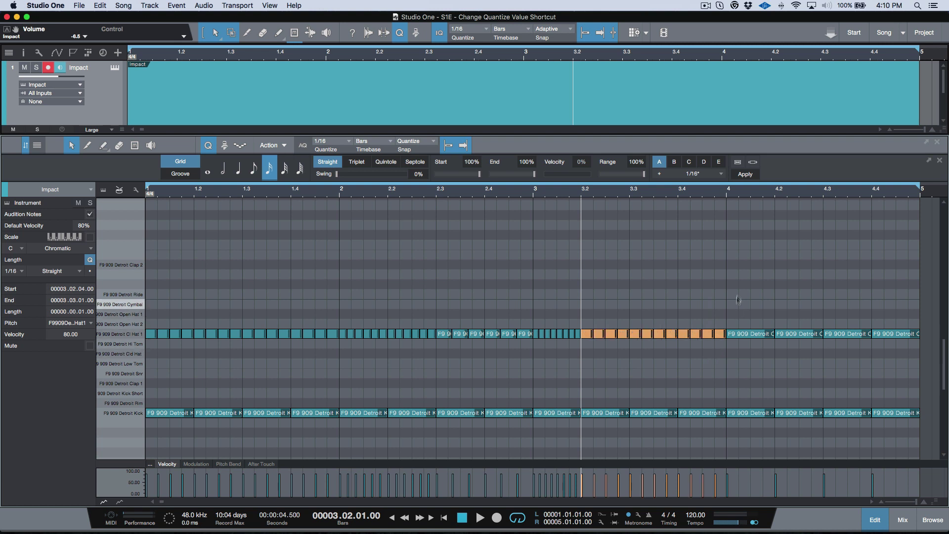
{"action": "left_click_drag", "start_coordinate": [737, 296], "coordinate": [798, 356]}
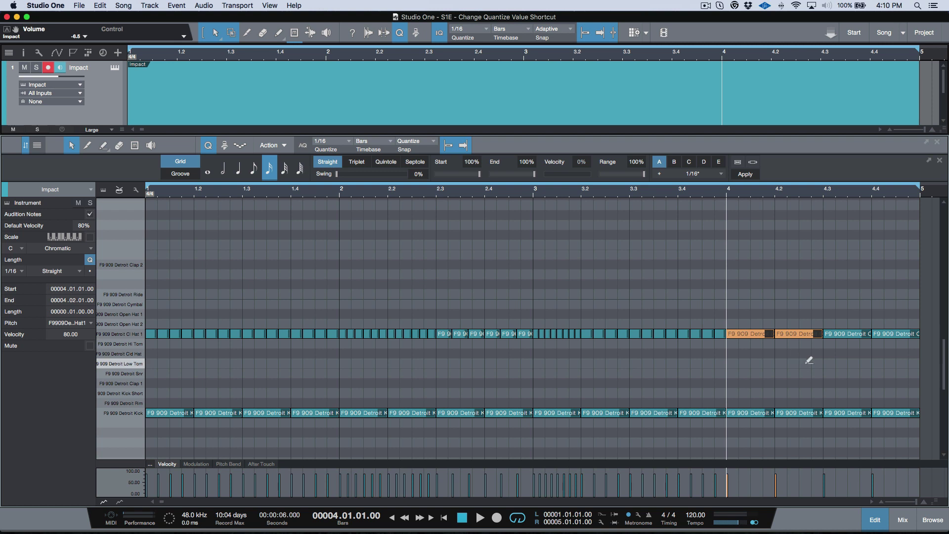
{"action": "key", "text": "ctrl+minus"}
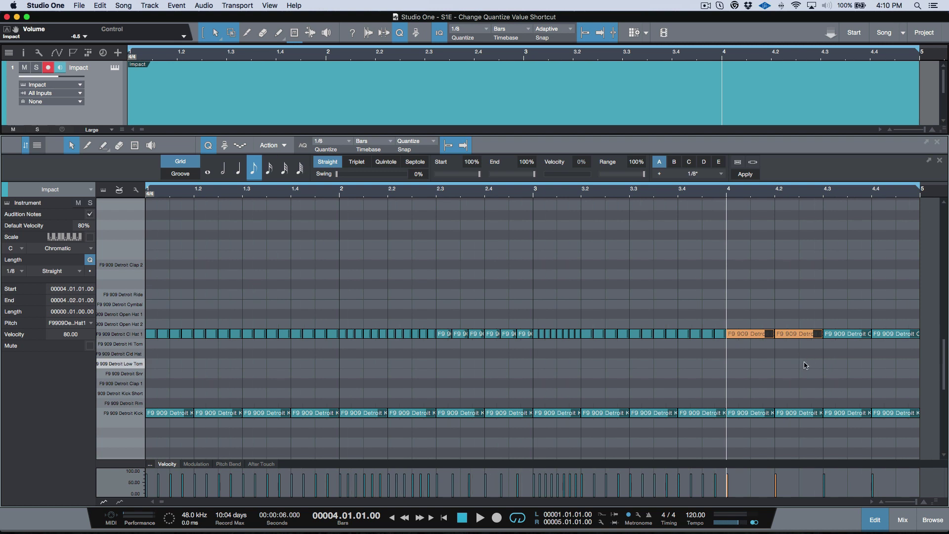
{"action": "key", "text": "ctrl+apostrophe"}
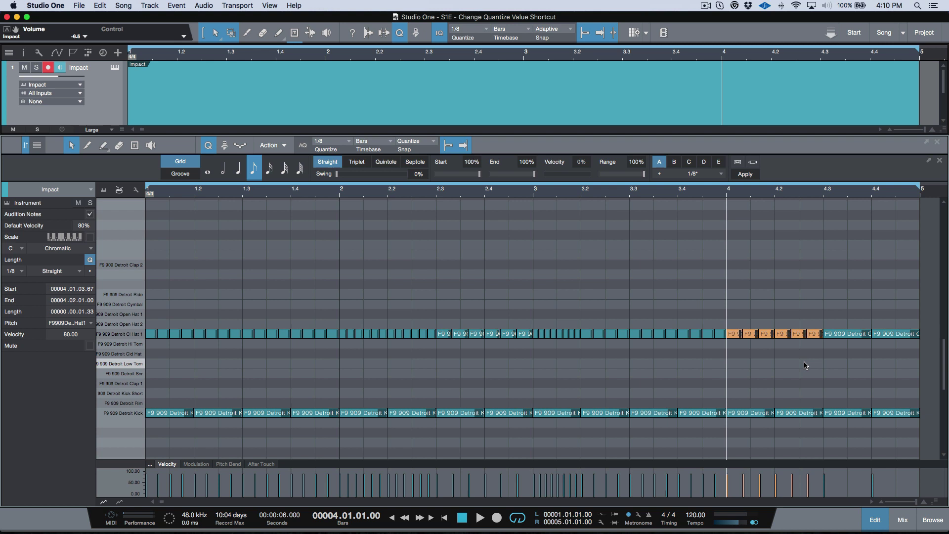
- Split the 4.3 hi-hat note into 1/32 notes and select the 4.4 note
{"action": "left_click", "coordinate": [847, 309]}
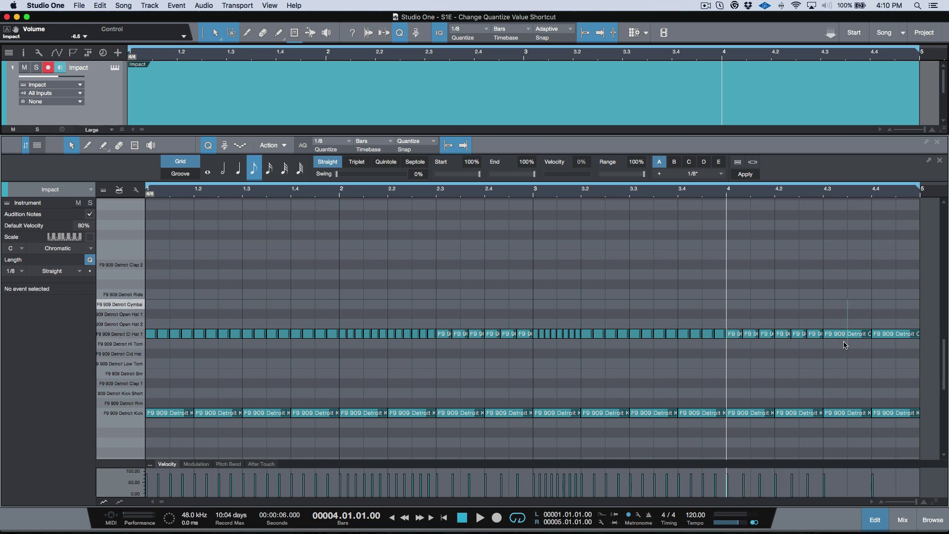
{"action": "key", "text": "ctrl+equal"}
{"action": "left_click", "coordinate": [845, 334]}
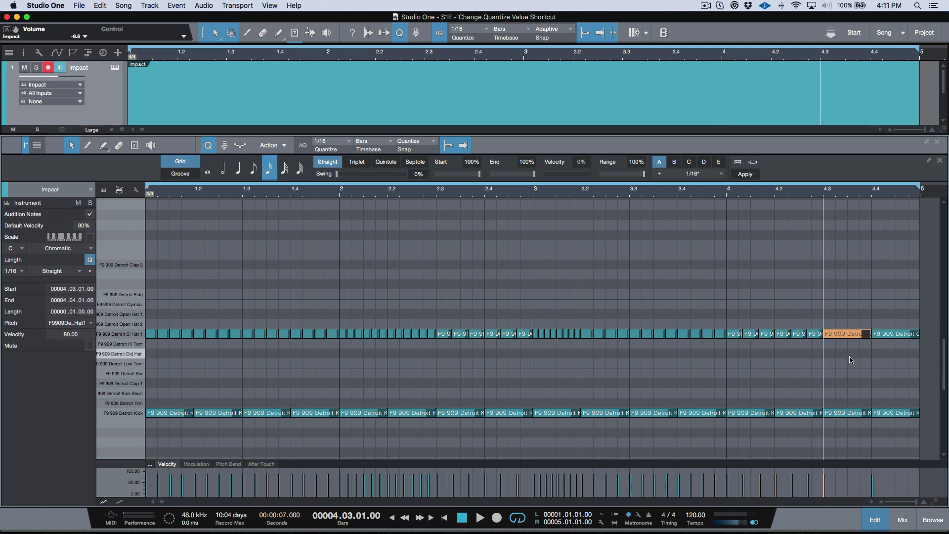
{"action": "key", "text": "ctrl+equal"}
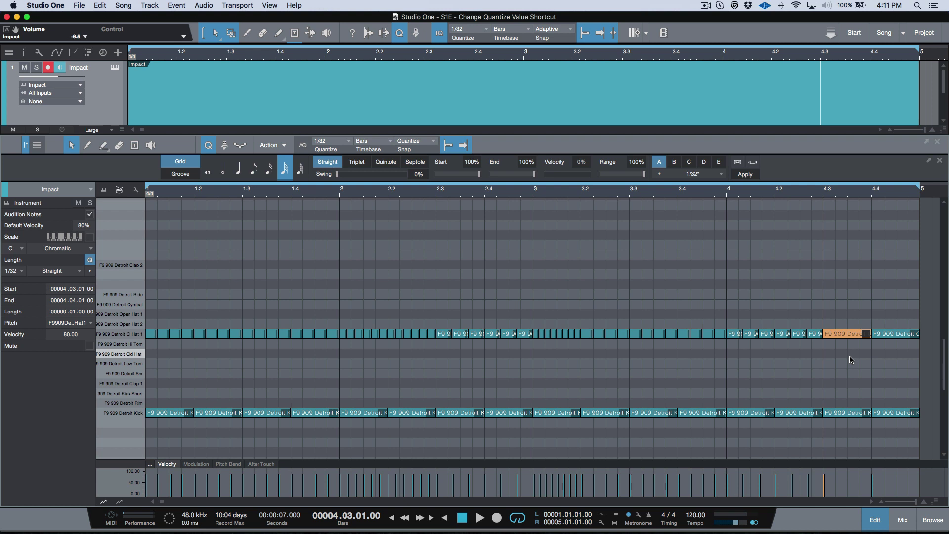
{"action": "key", "text": "alt+x"}
{"action": "key", "text": "Right"}
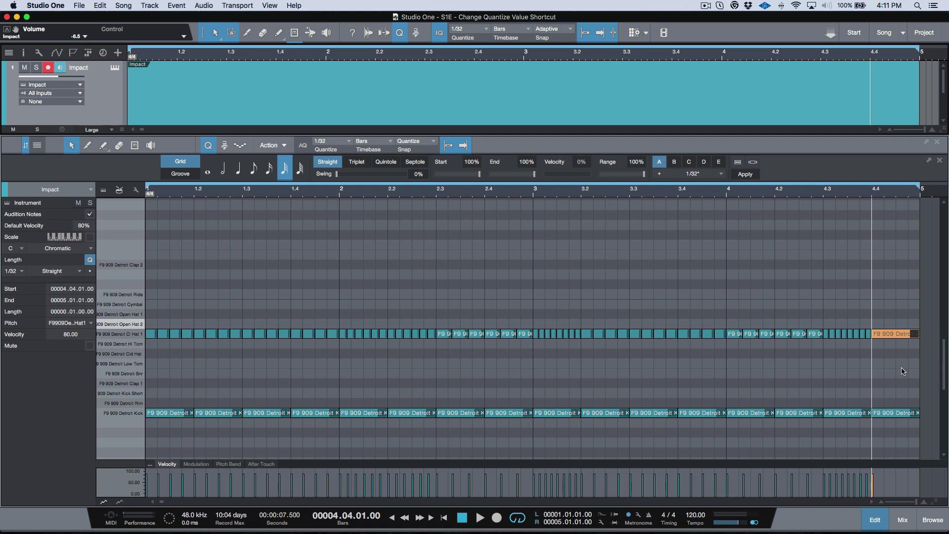
- Split the 4.4 hi-hat into 1/32 notes, return to the start, and select the first two kick notes
{"action": "key", "text": "alt+x"}
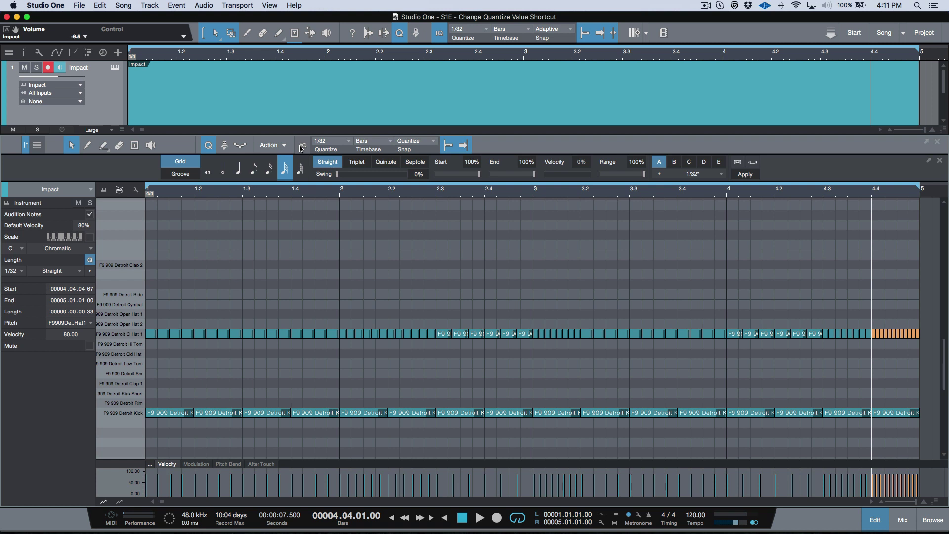
{"action": "key", "text": "comma"}
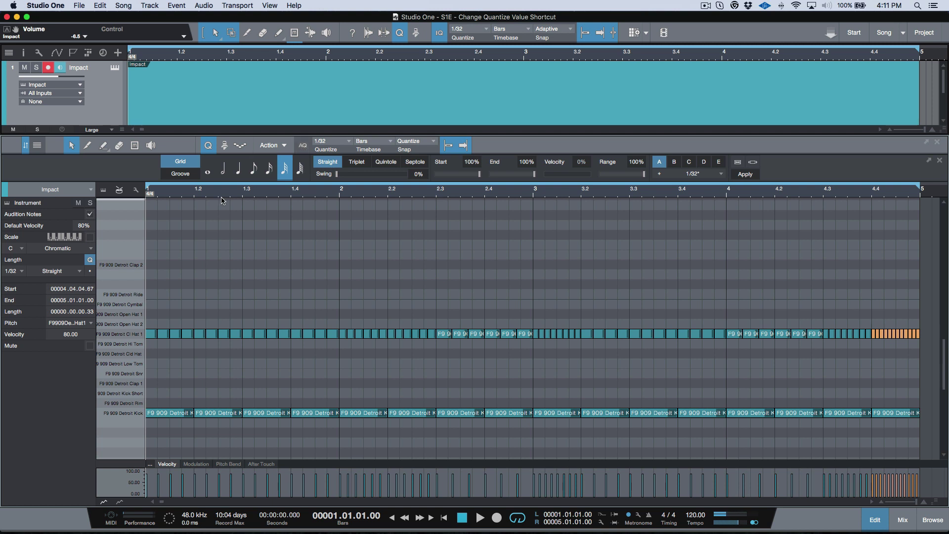
{"action": "left_click", "coordinate": [235, 400]}
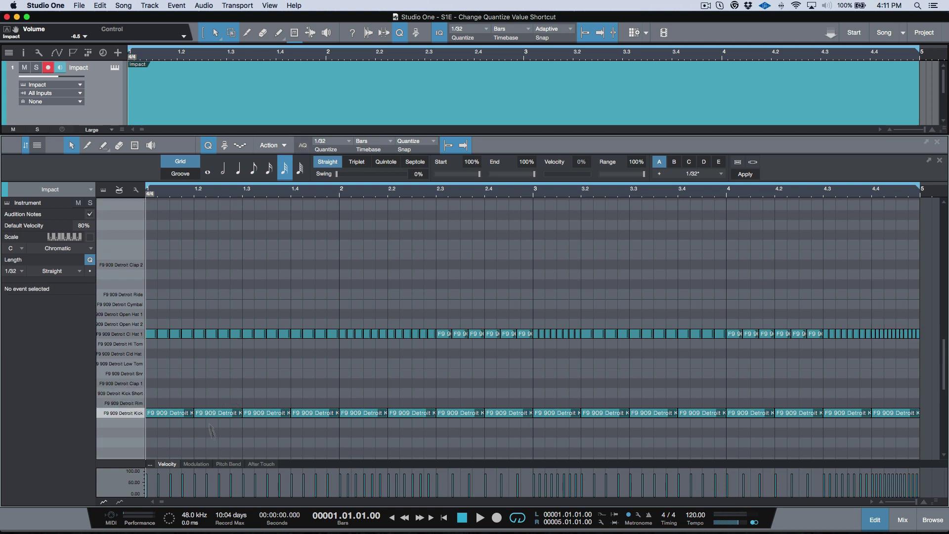
{"action": "left_click_drag", "start_coordinate": [223, 387], "coordinate": [276, 424]}
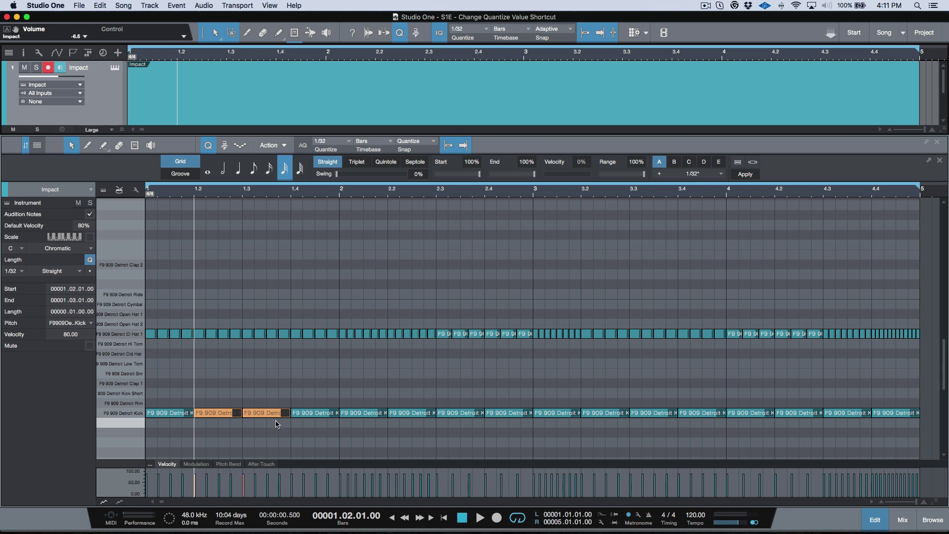
- Hide the note editor and cycle the arrange grid through 1/16, 1/8, 1/4 and 1/1, ending at 1/16
{"action": "key", "text": "F2"}
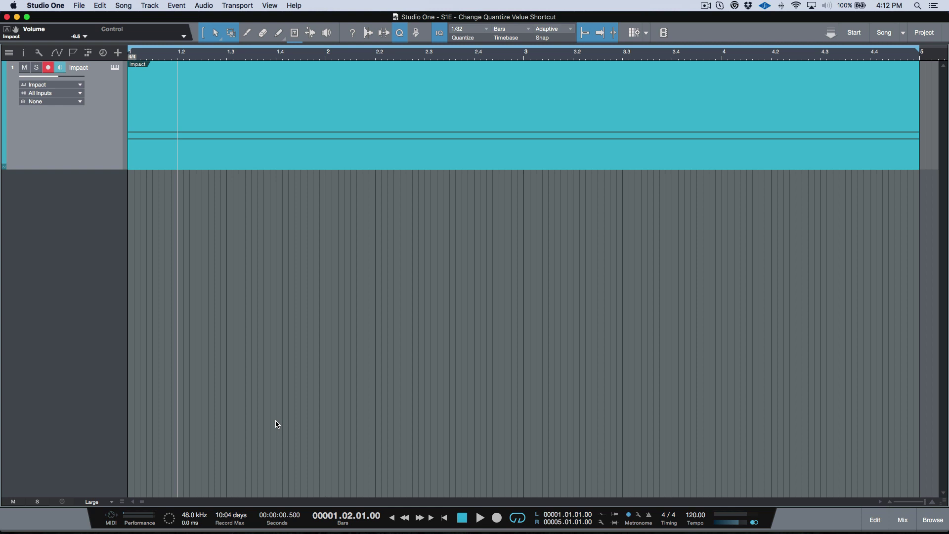
{"action": "key", "text": "super+2"}
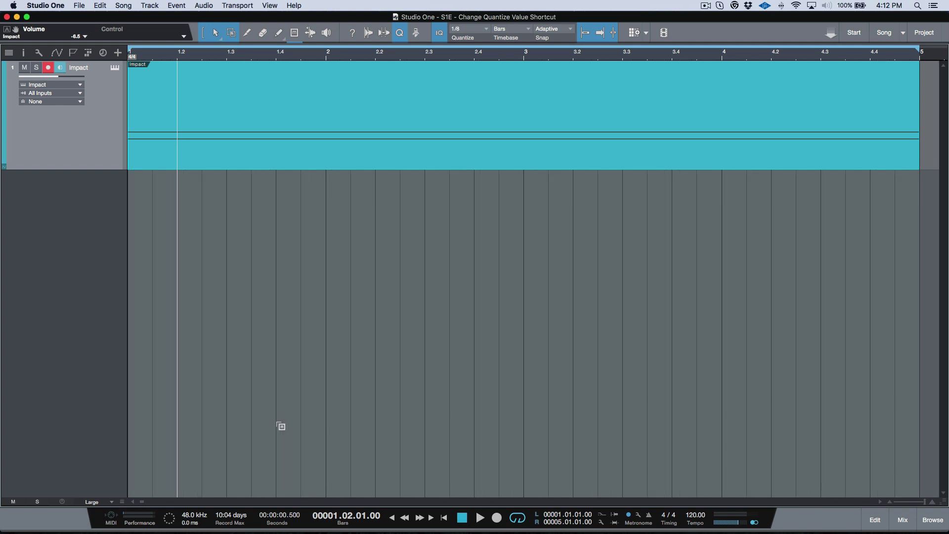
{"action": "key", "text": "super+2"}
{"action": "key", "text": "super+2"}
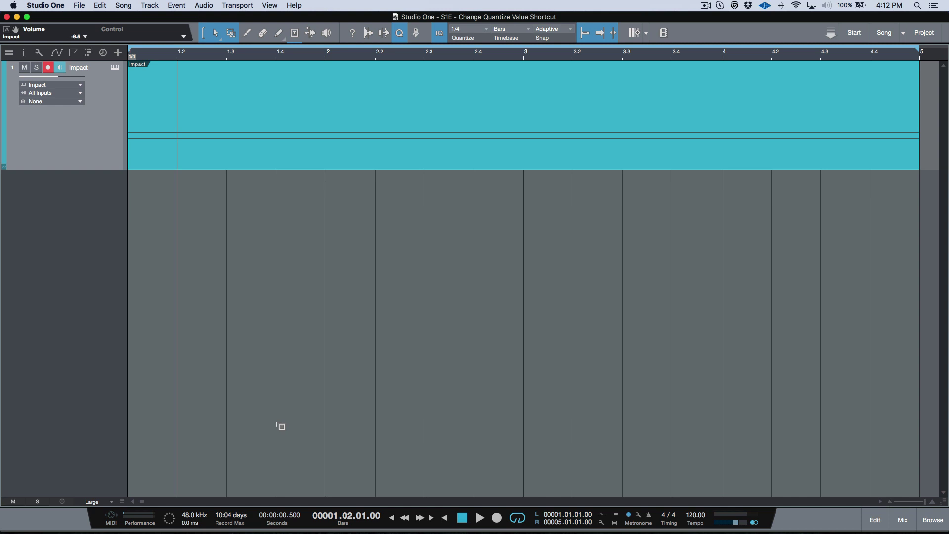
{"action": "key", "text": "super+1"}
{"action": "key", "text": "super+1"}
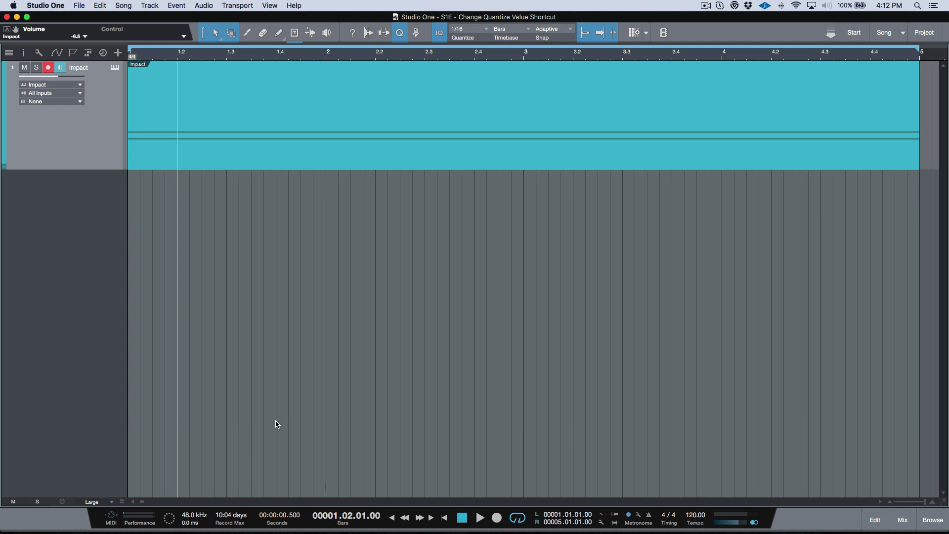
{"action": "key", "text": "super+2"}
{"action": "key", "text": "super+2"}
{"action": "key", "text": "super+2"}
{"action": "key", "text": "super+2"}
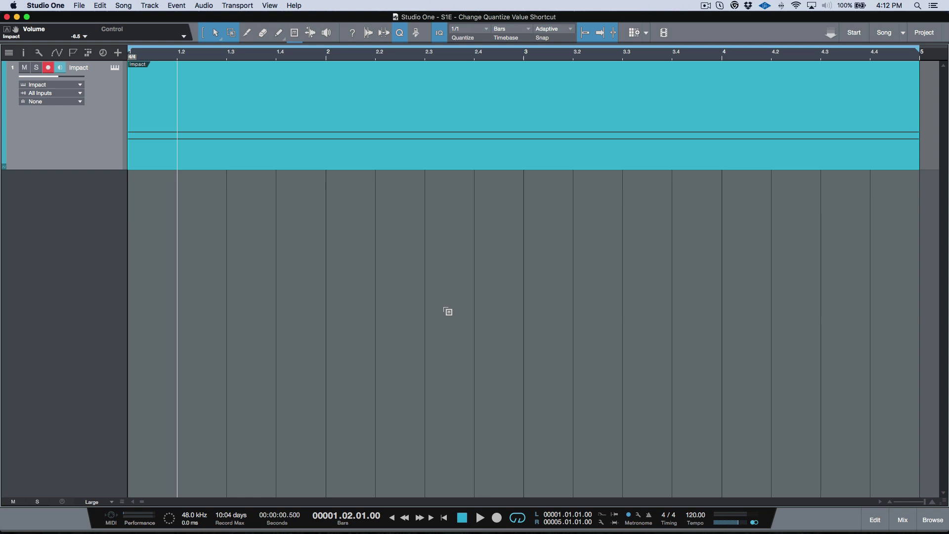
{"action": "key", "text": "super+1"}
{"action": "key", "text": "super+1"}
{"action": "key", "text": "super+1"}
{"action": "key", "text": "super+1"}
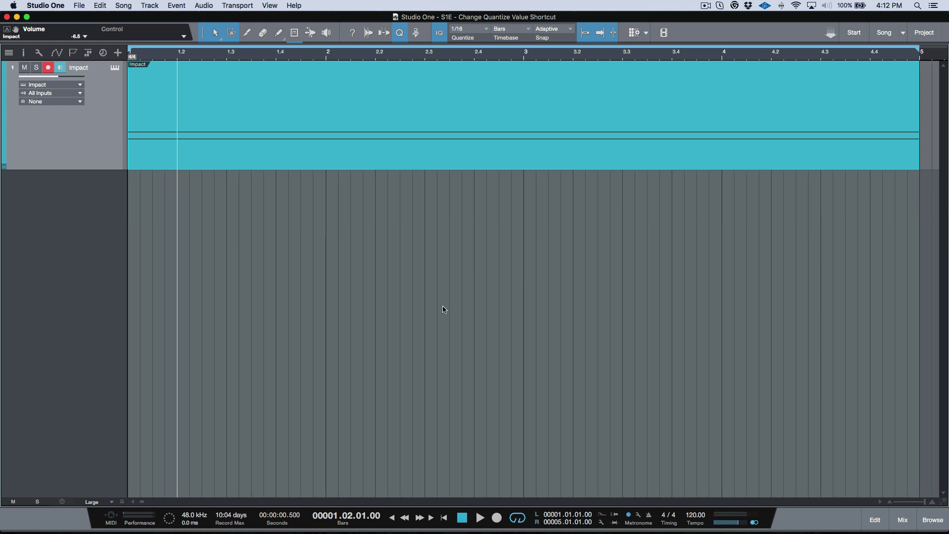